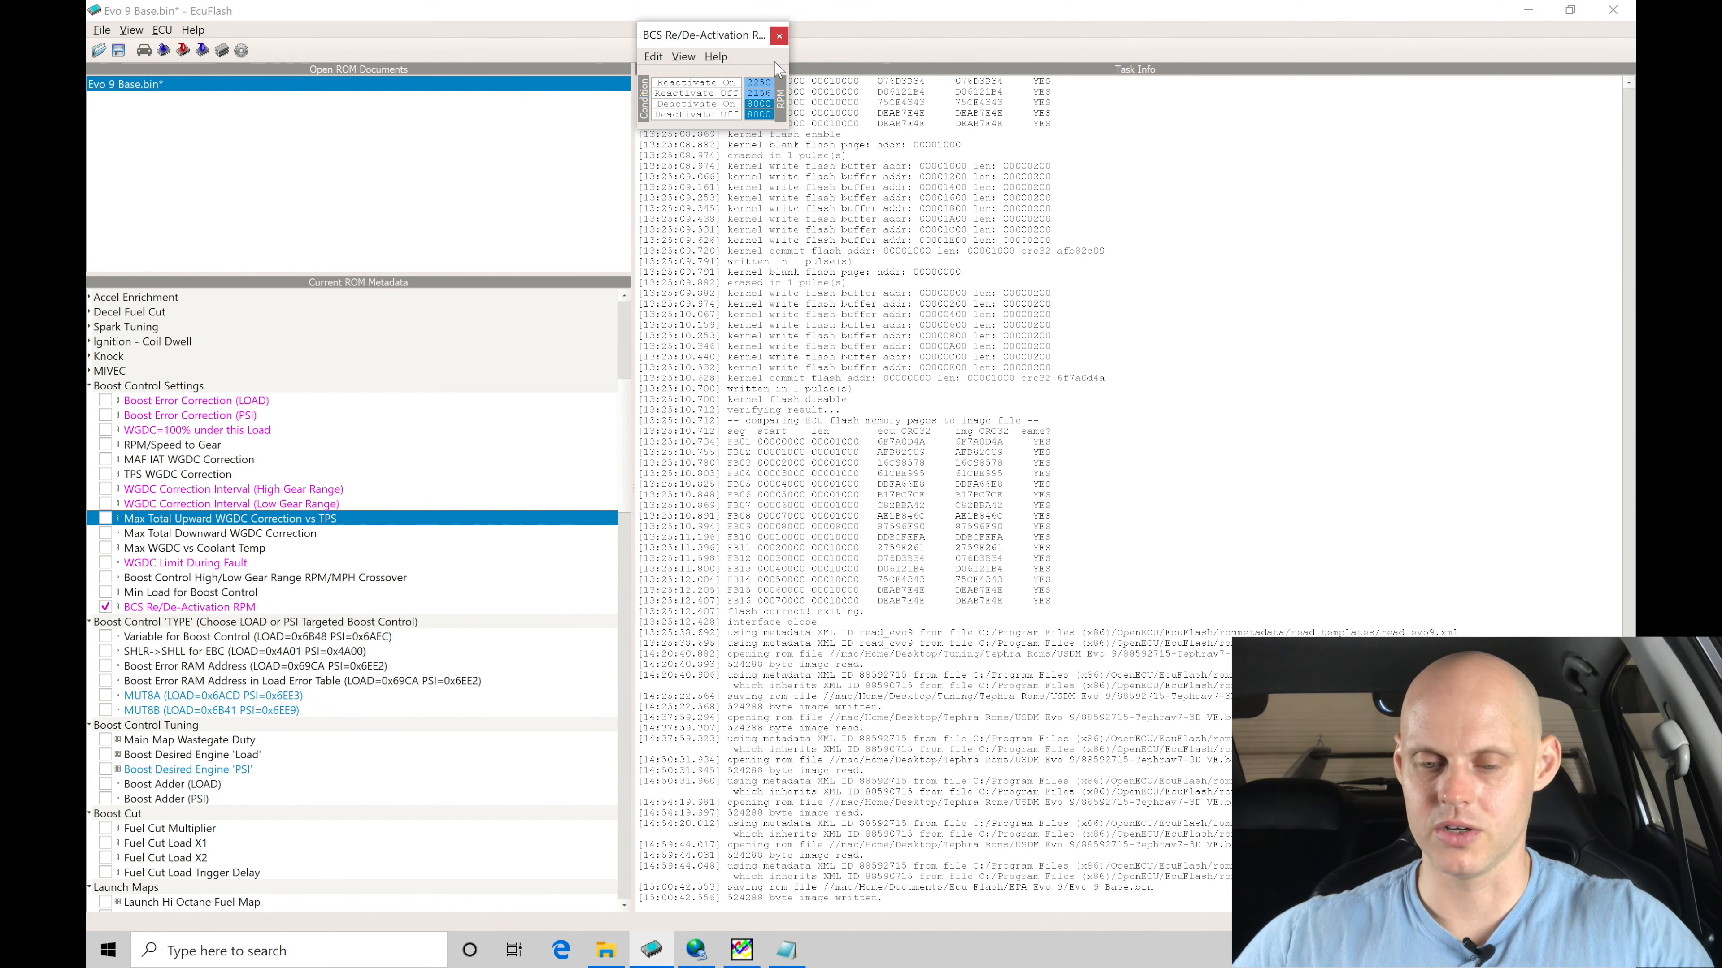
- Close the BCS activation table and check the Variable for Boost Control and SHLR->SHLL for EBC values against their PSI settings
click(779, 36)
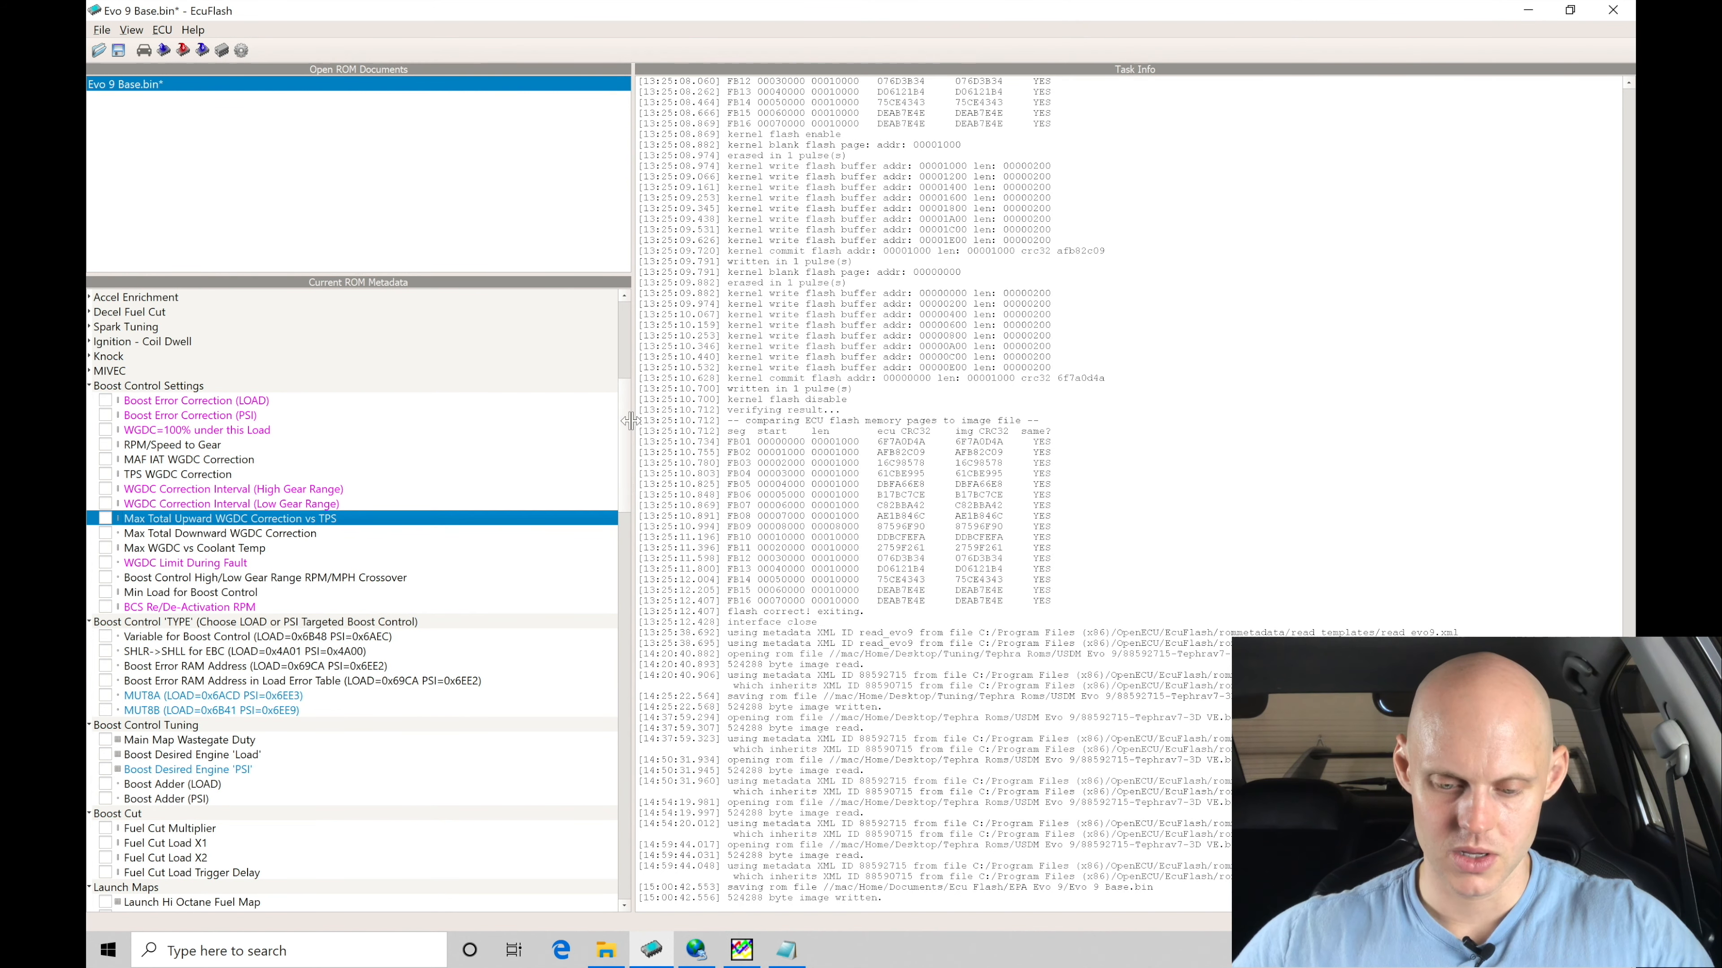
scroll(622, 435, down, 5)
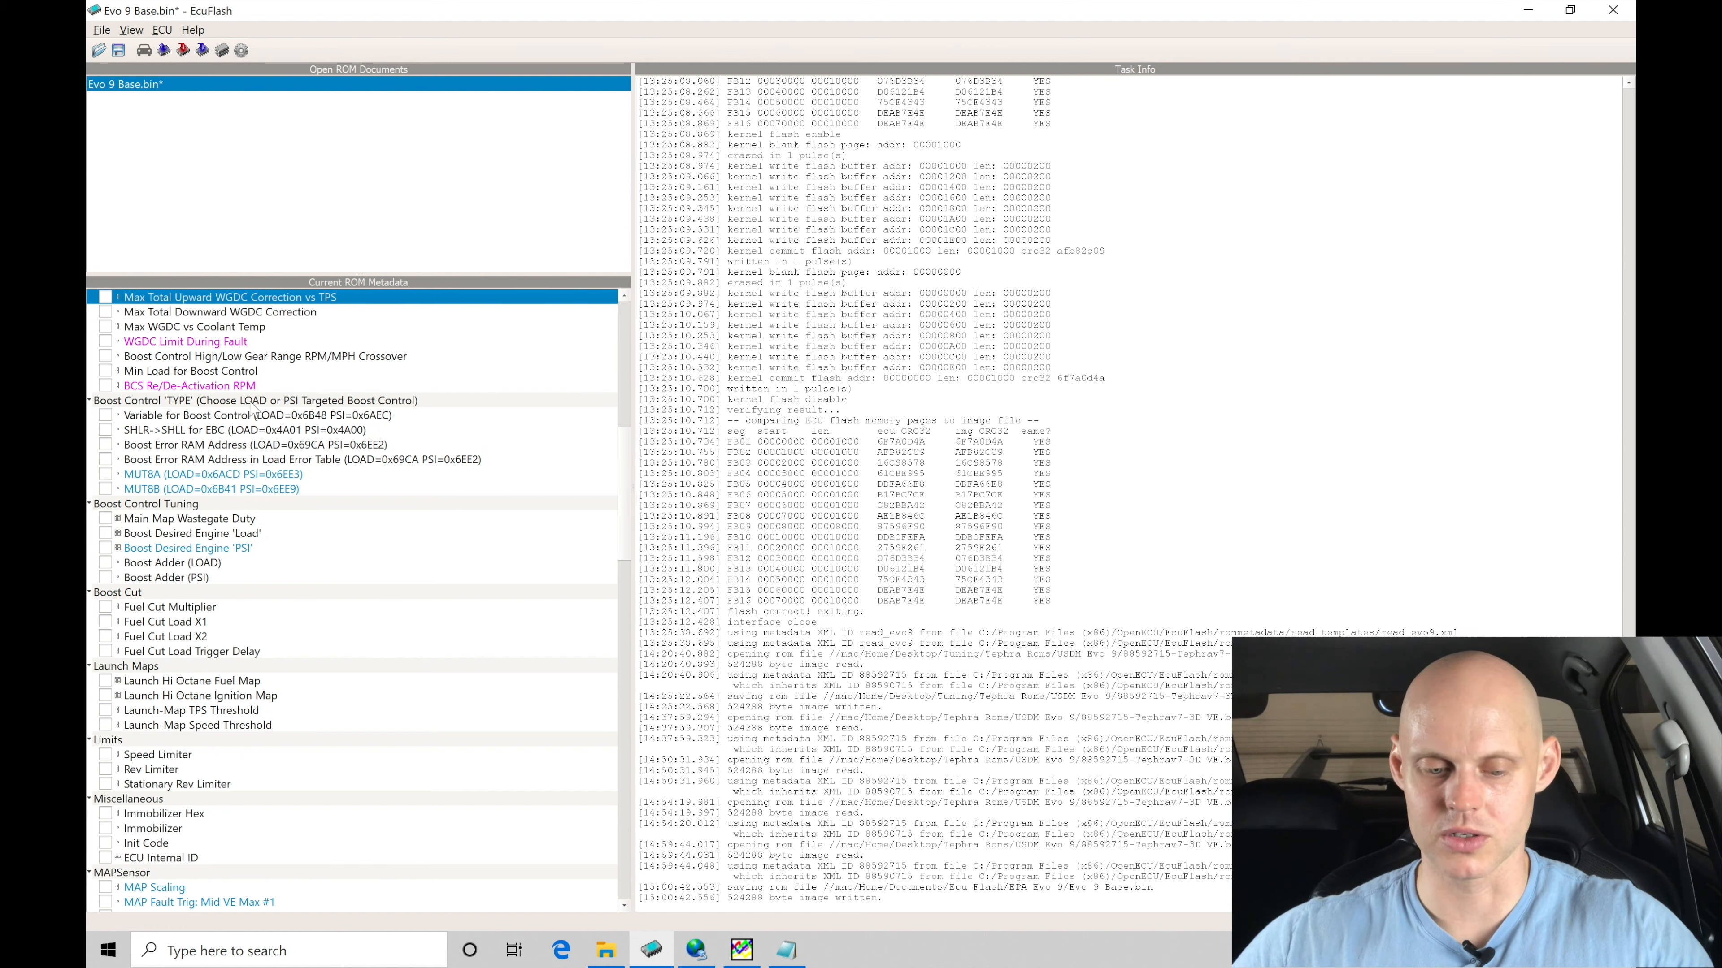
click(106, 416)
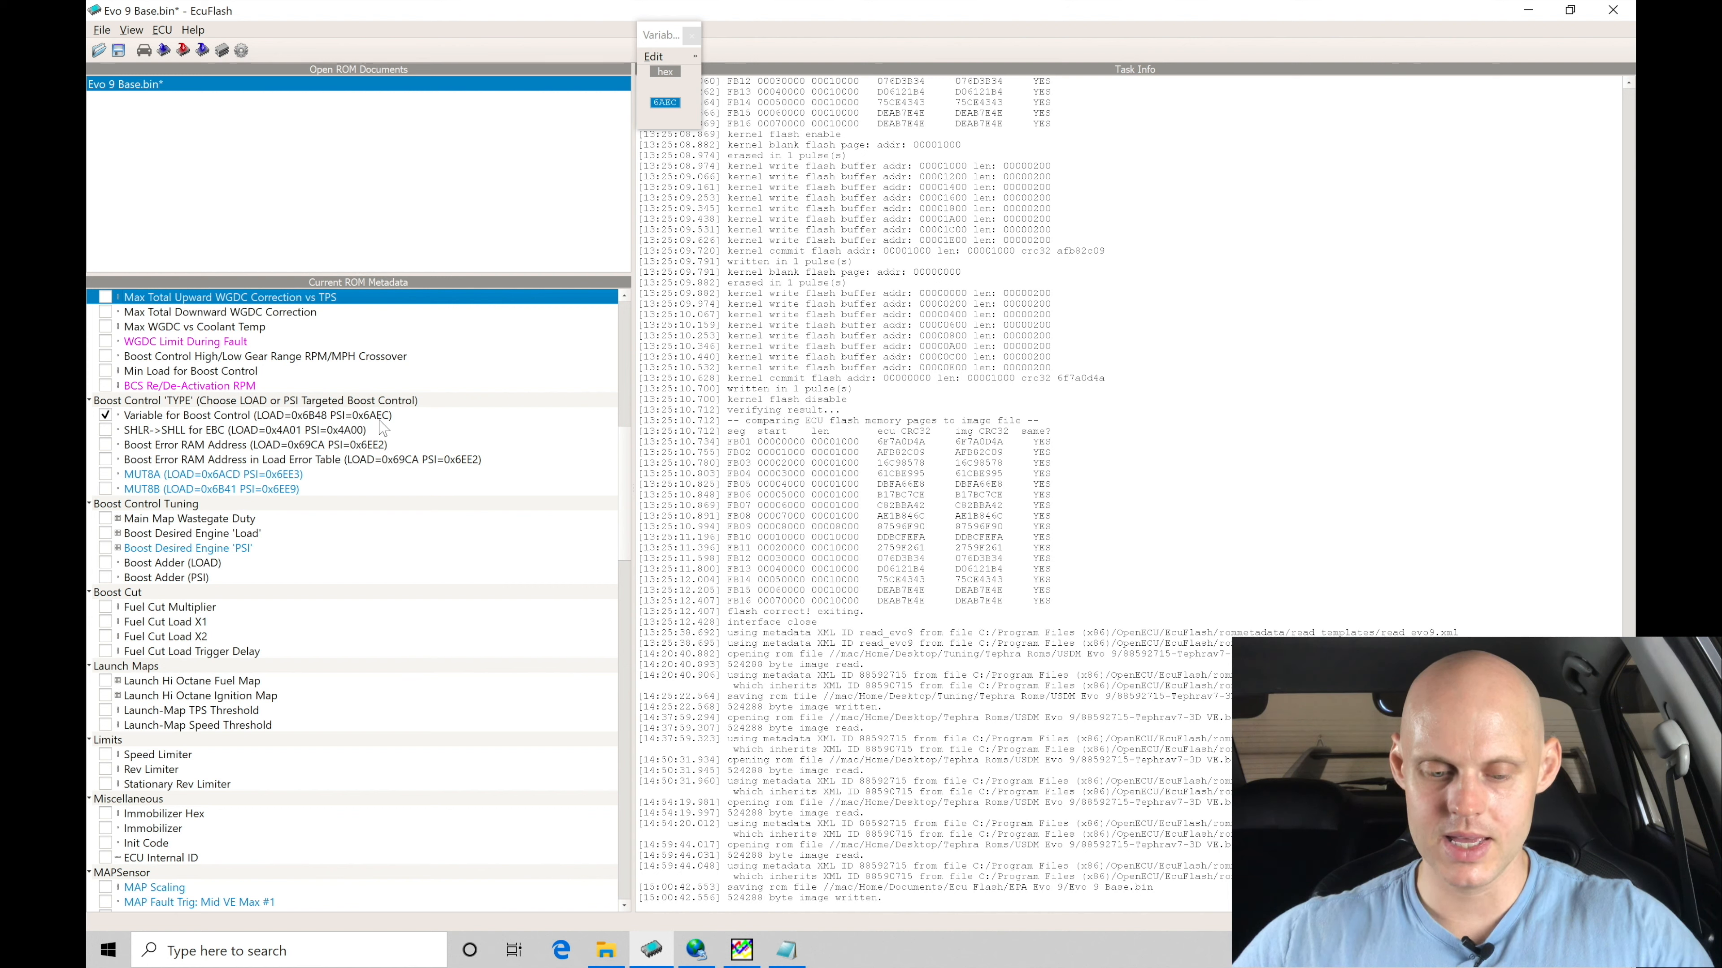
click(691, 35)
click(106, 430)
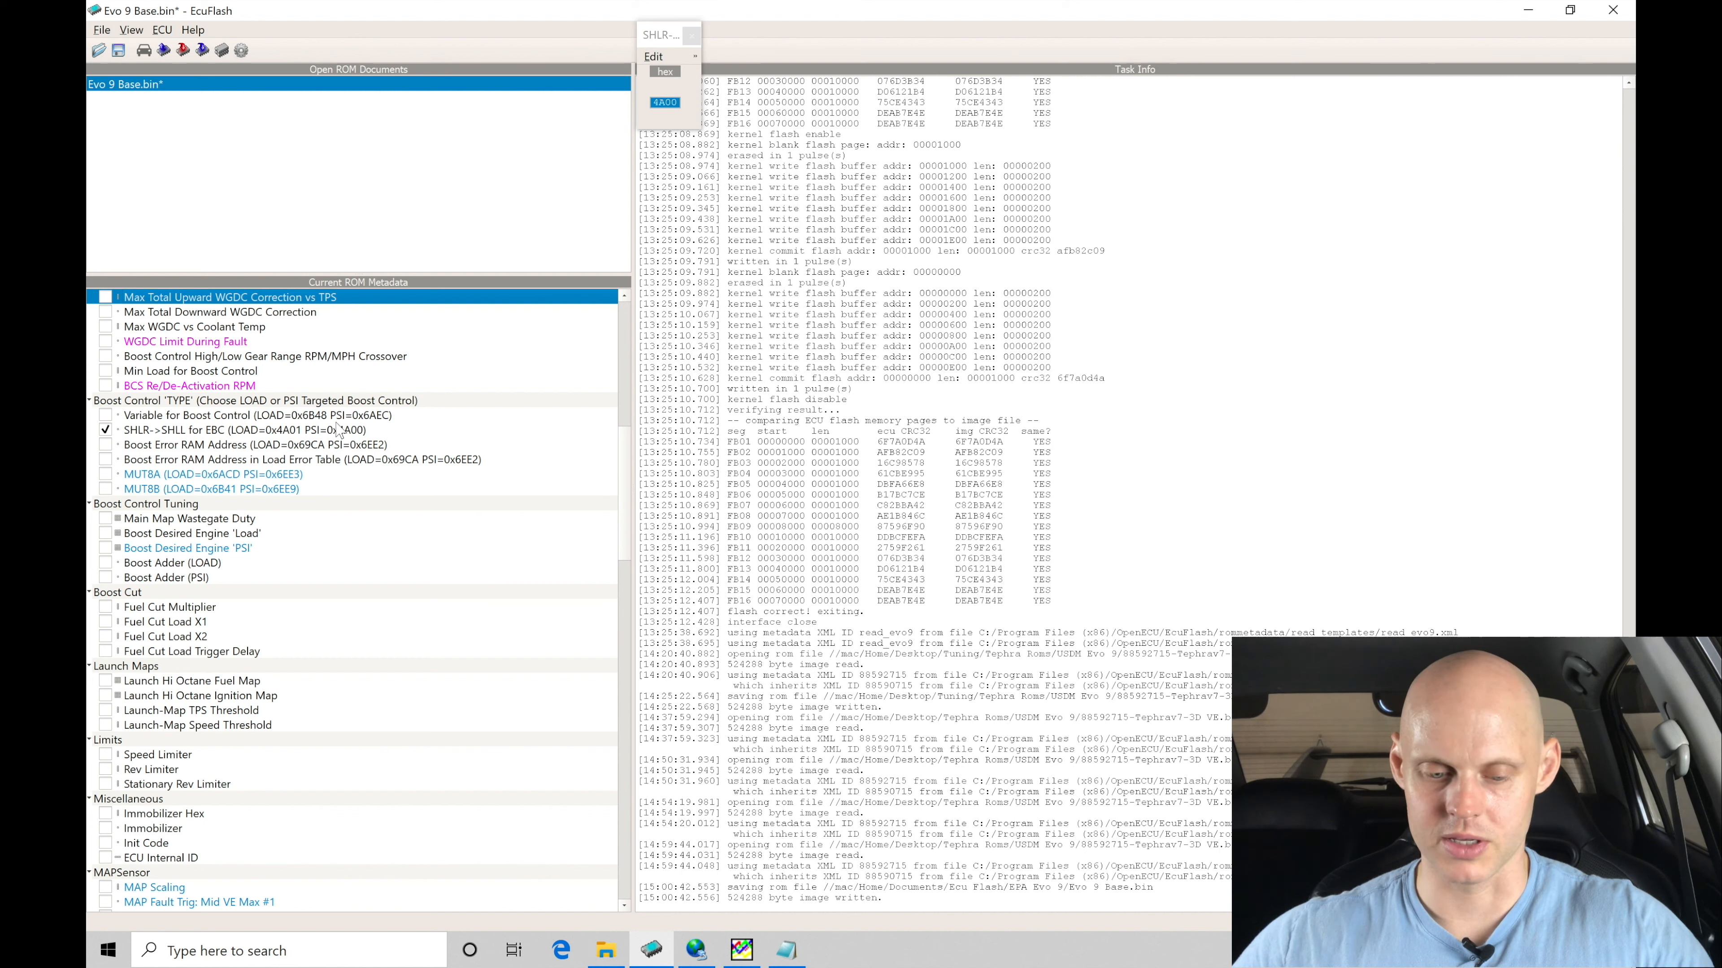
click(106, 430)
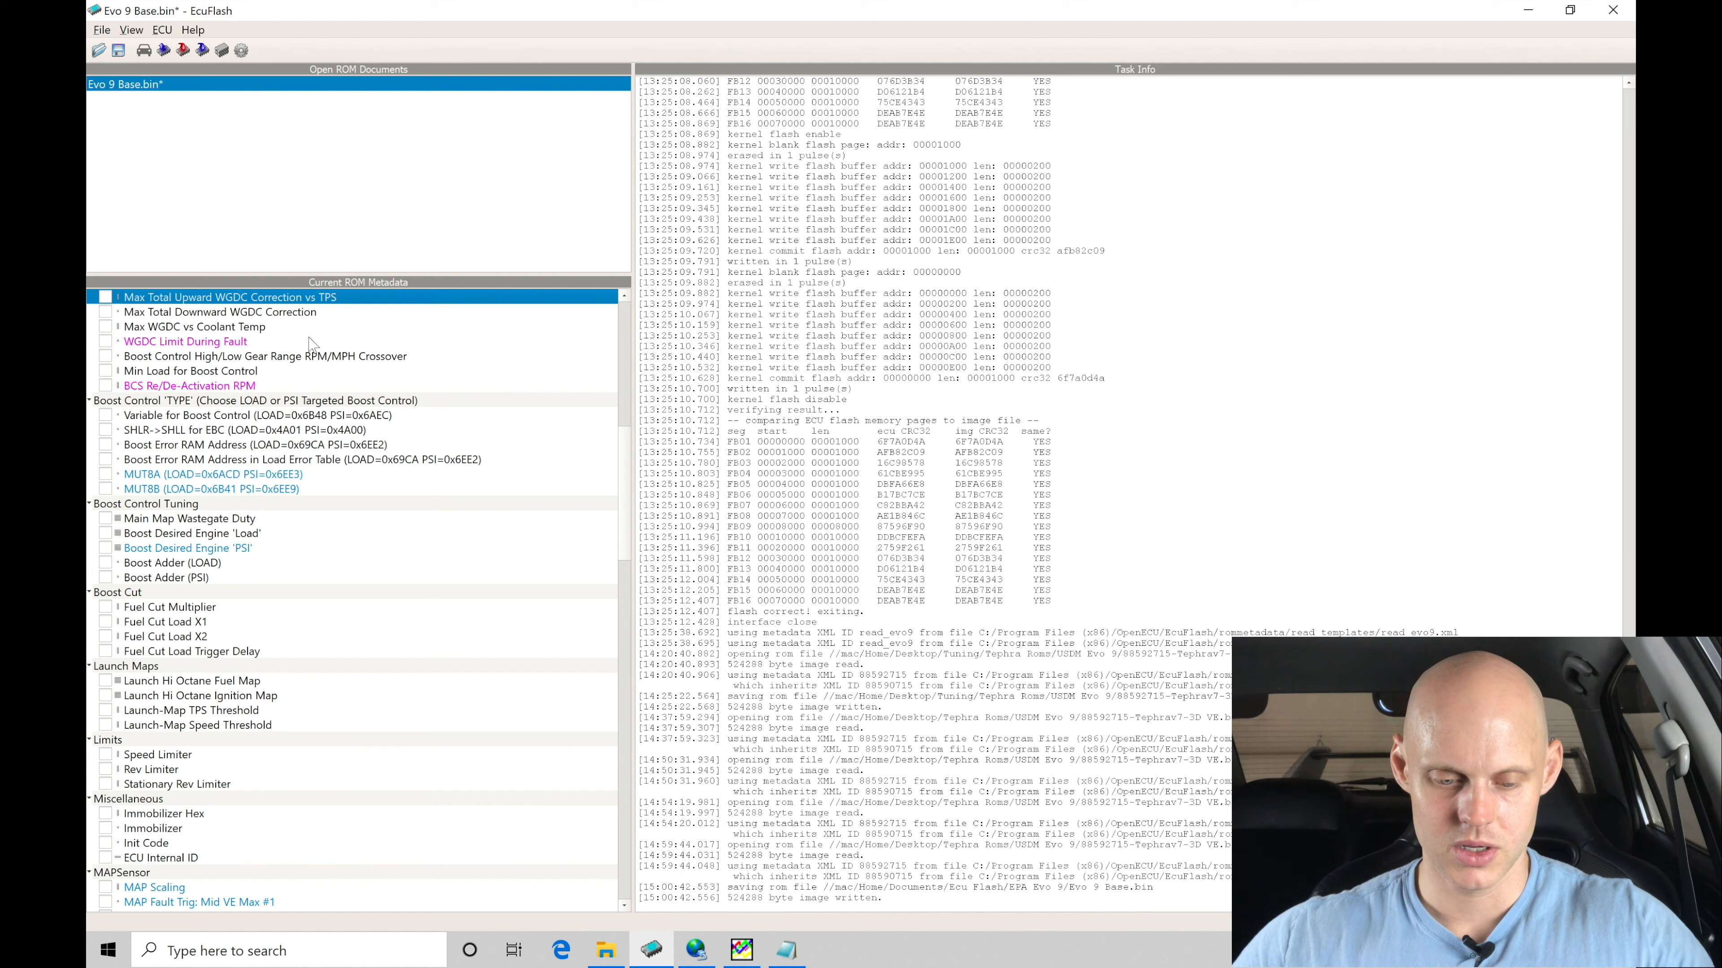
- Check the Boost Error RAM Address and the Boost Error RAM Address in Load Error Table against their PSI settings
click(106, 445)
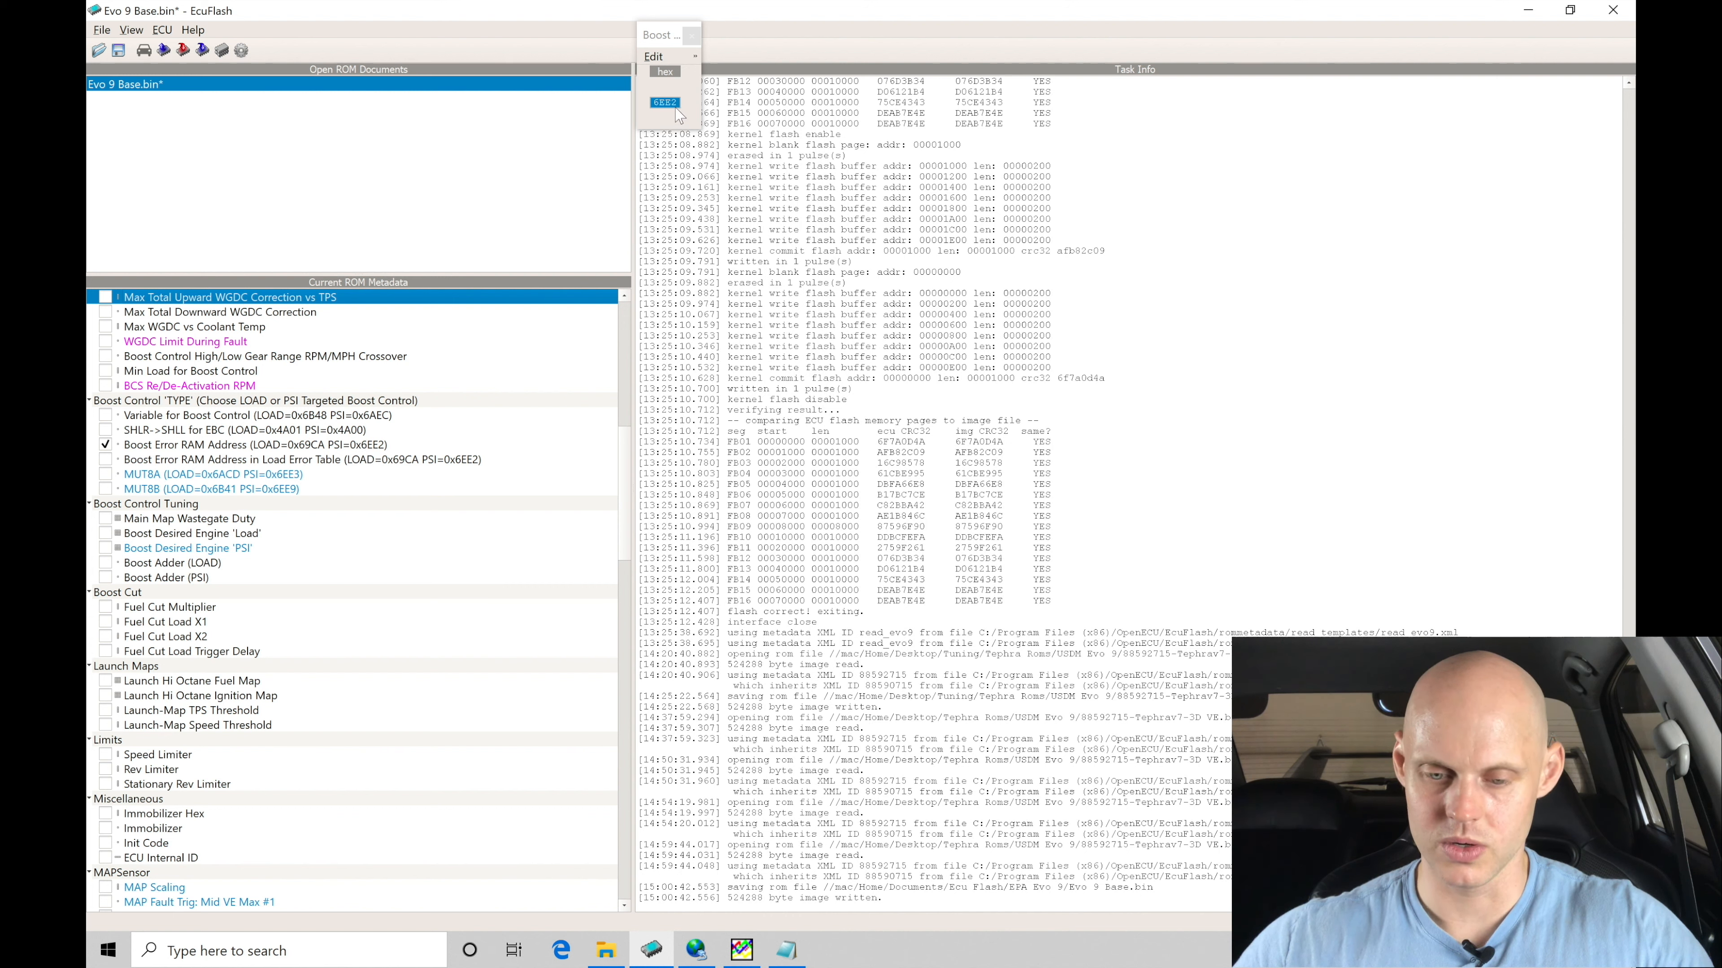
click(691, 35)
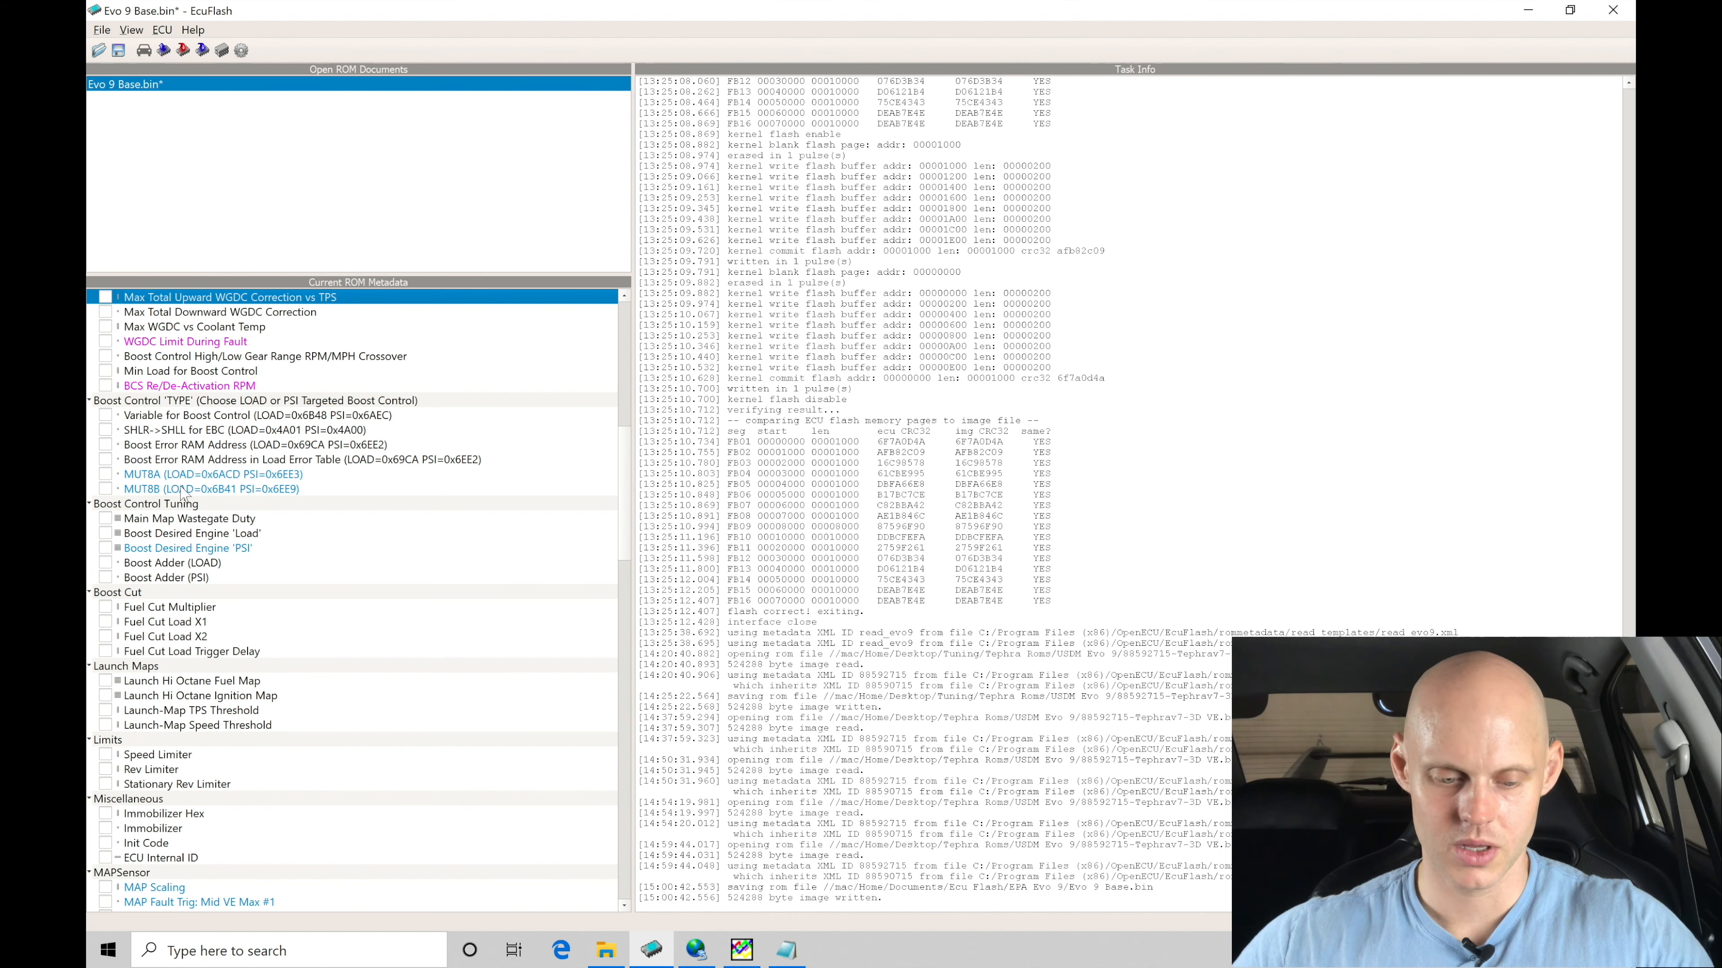
click(105, 459)
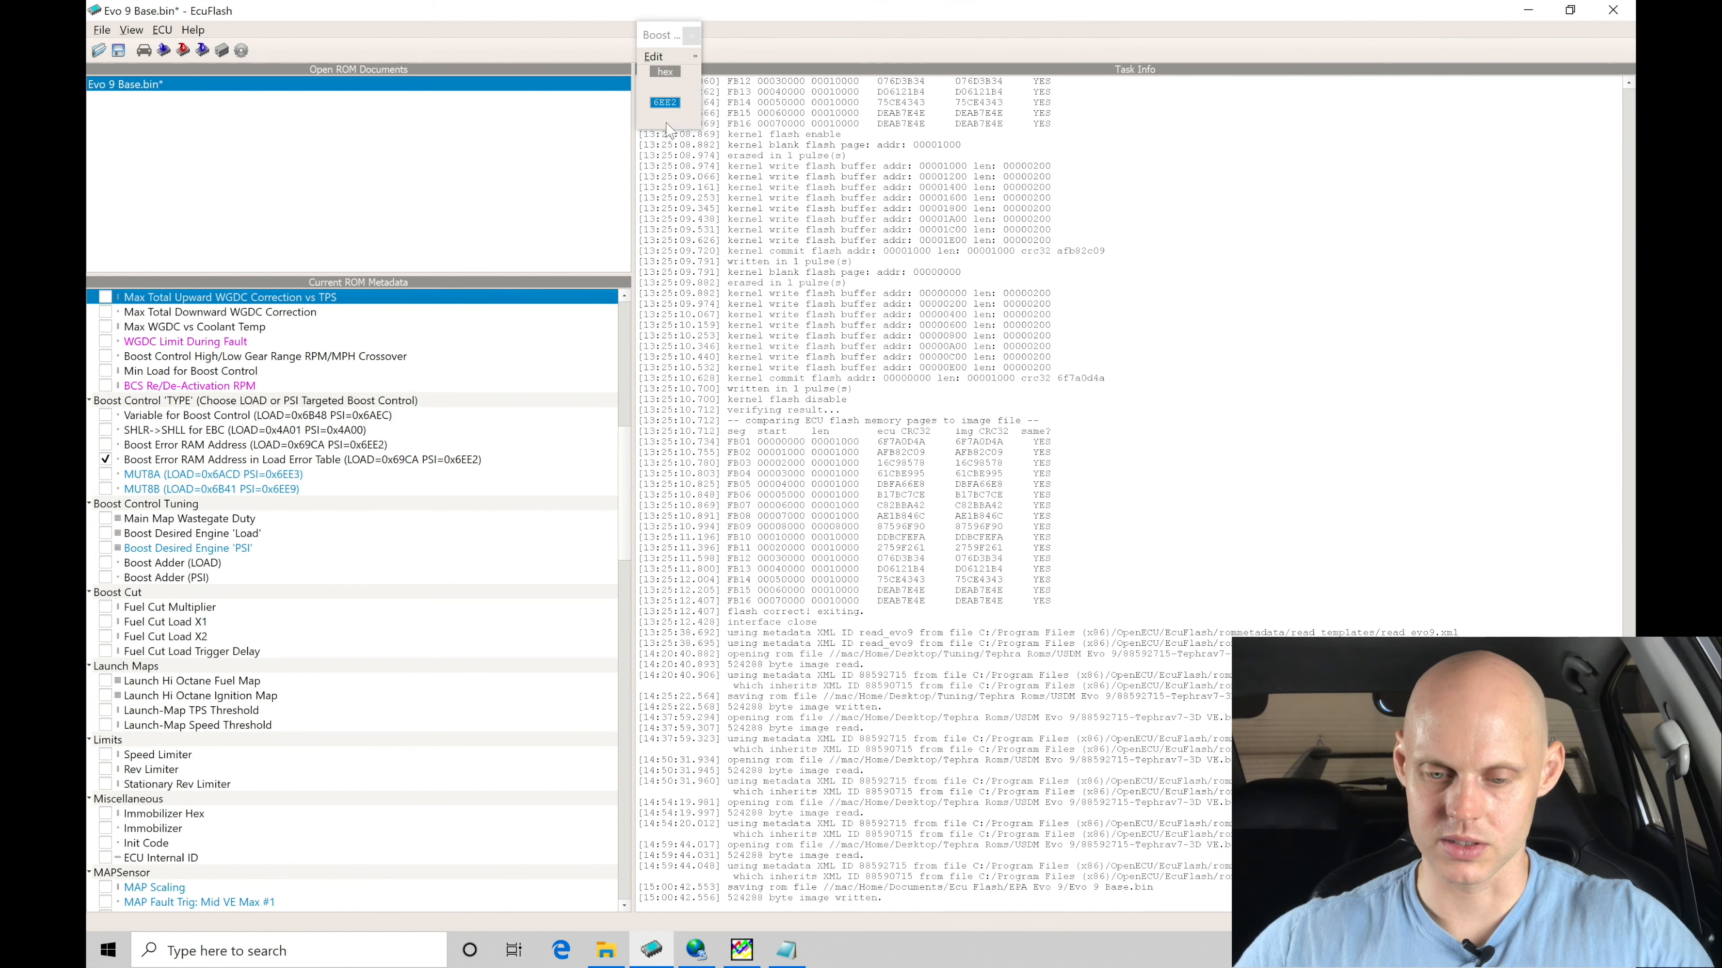
click(691, 35)
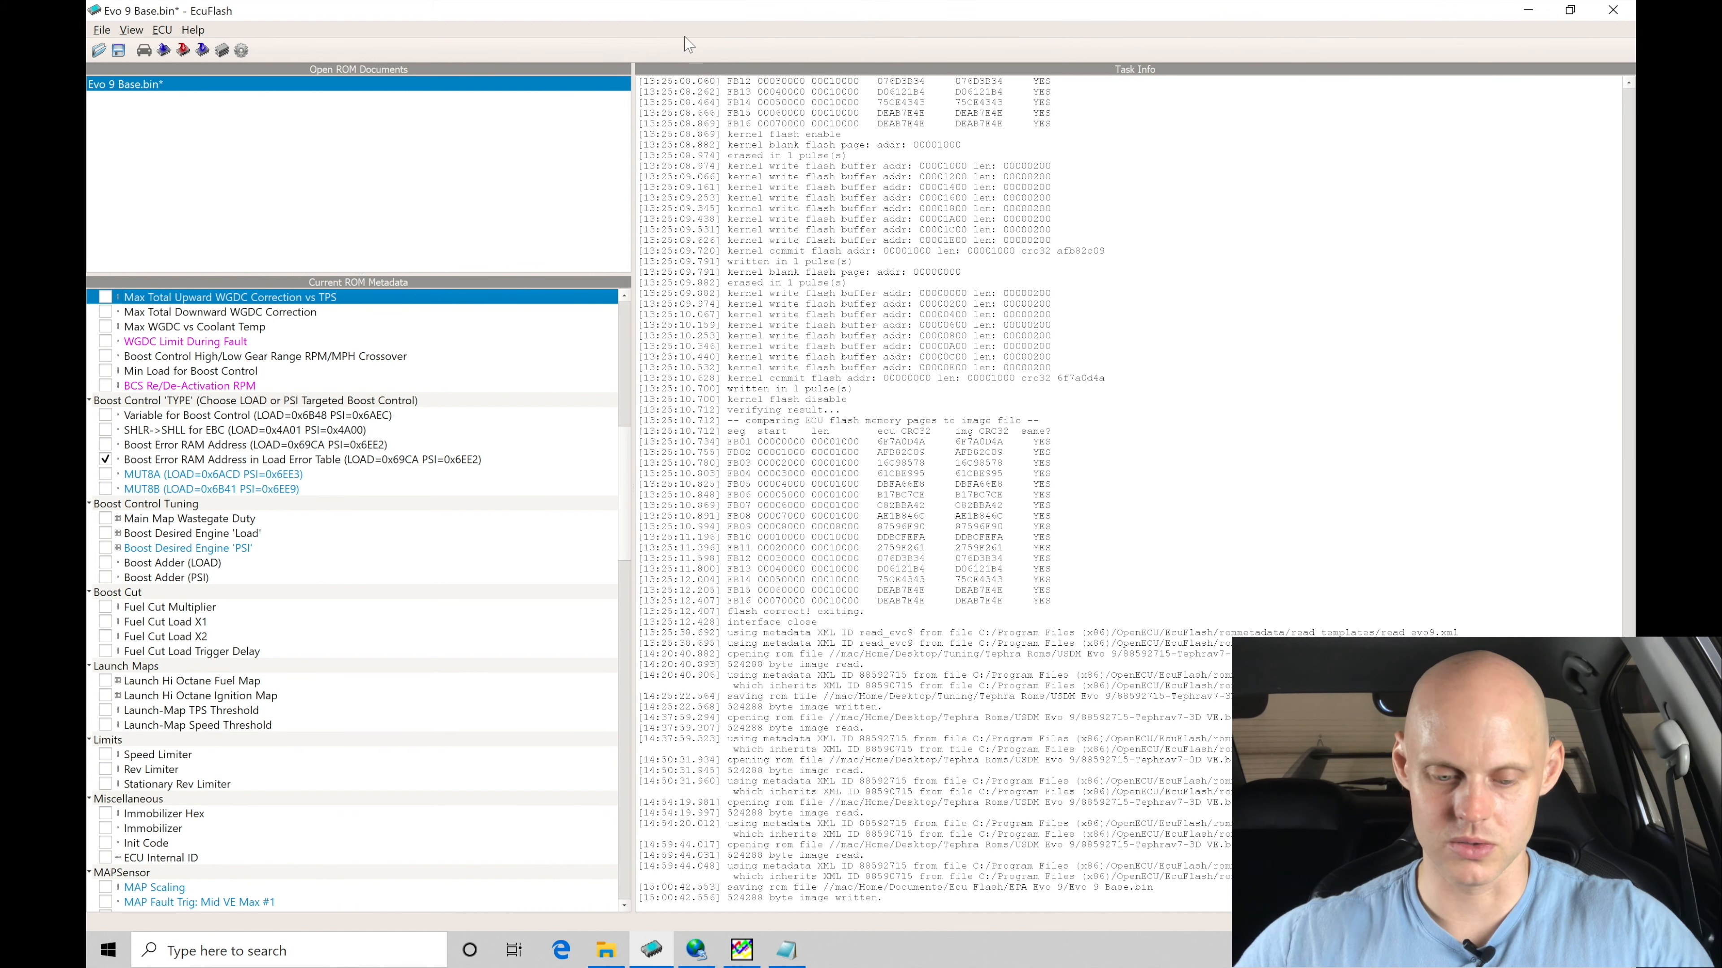
- Check the MUT8A and MUT8B addresses against their PSI settings and collapse the Boost Control 'TYPE' category
click(105, 474)
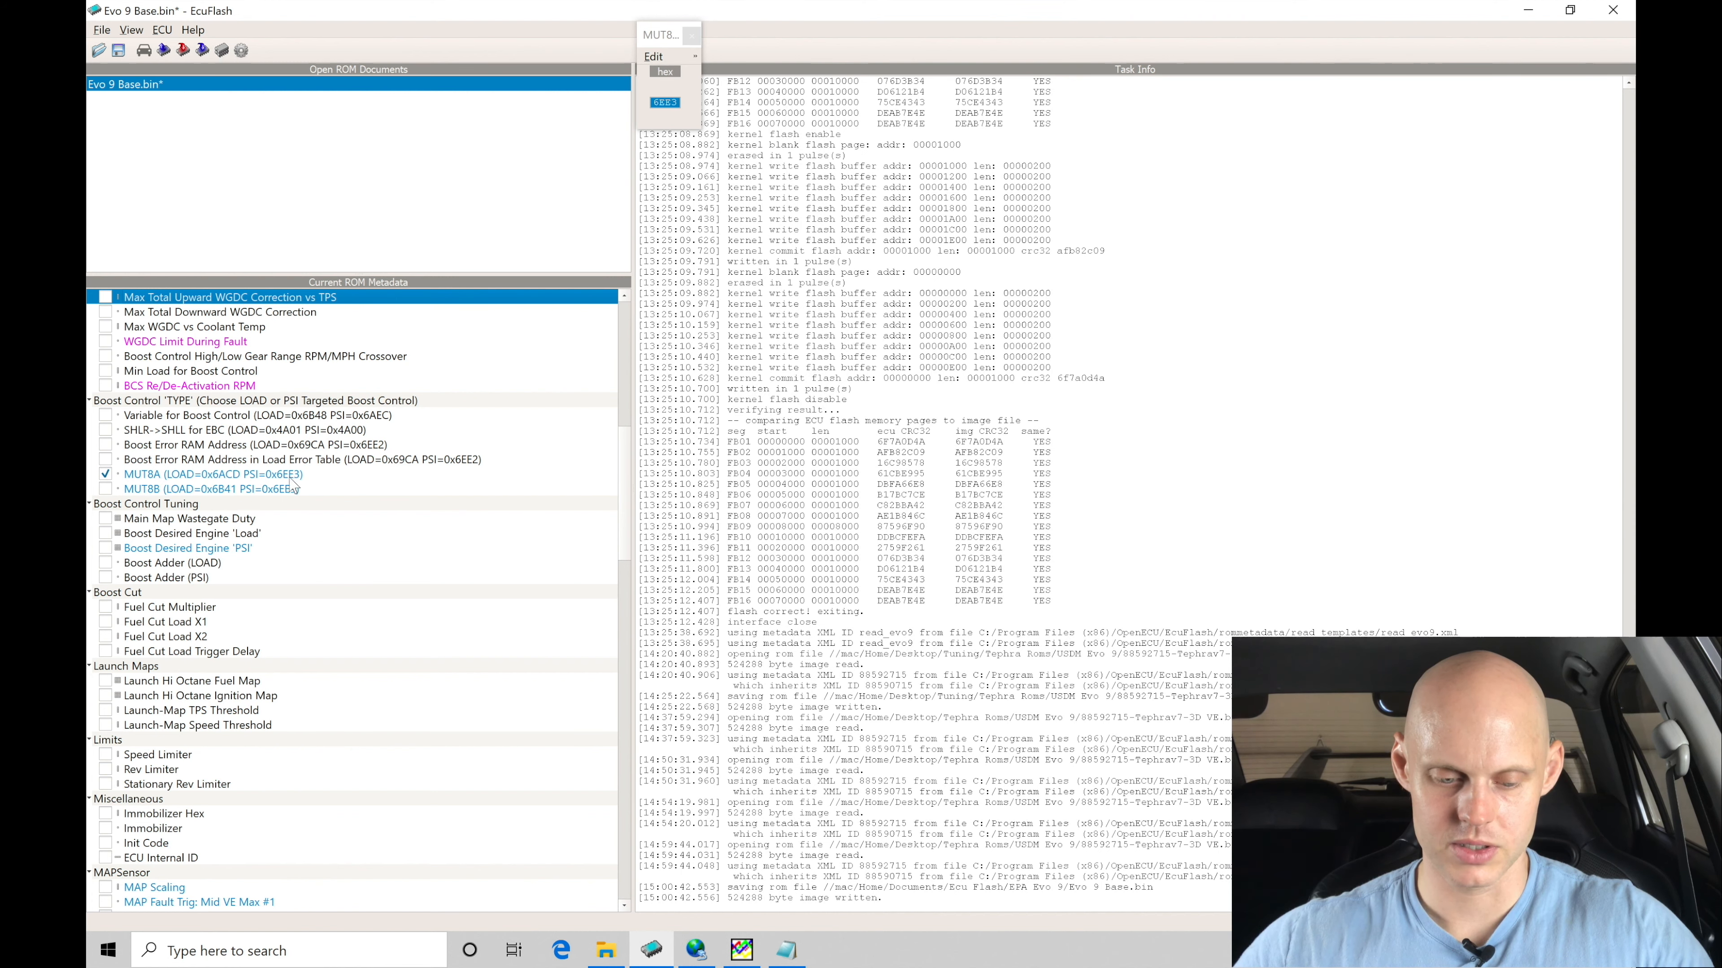
click(691, 35)
click(105, 490)
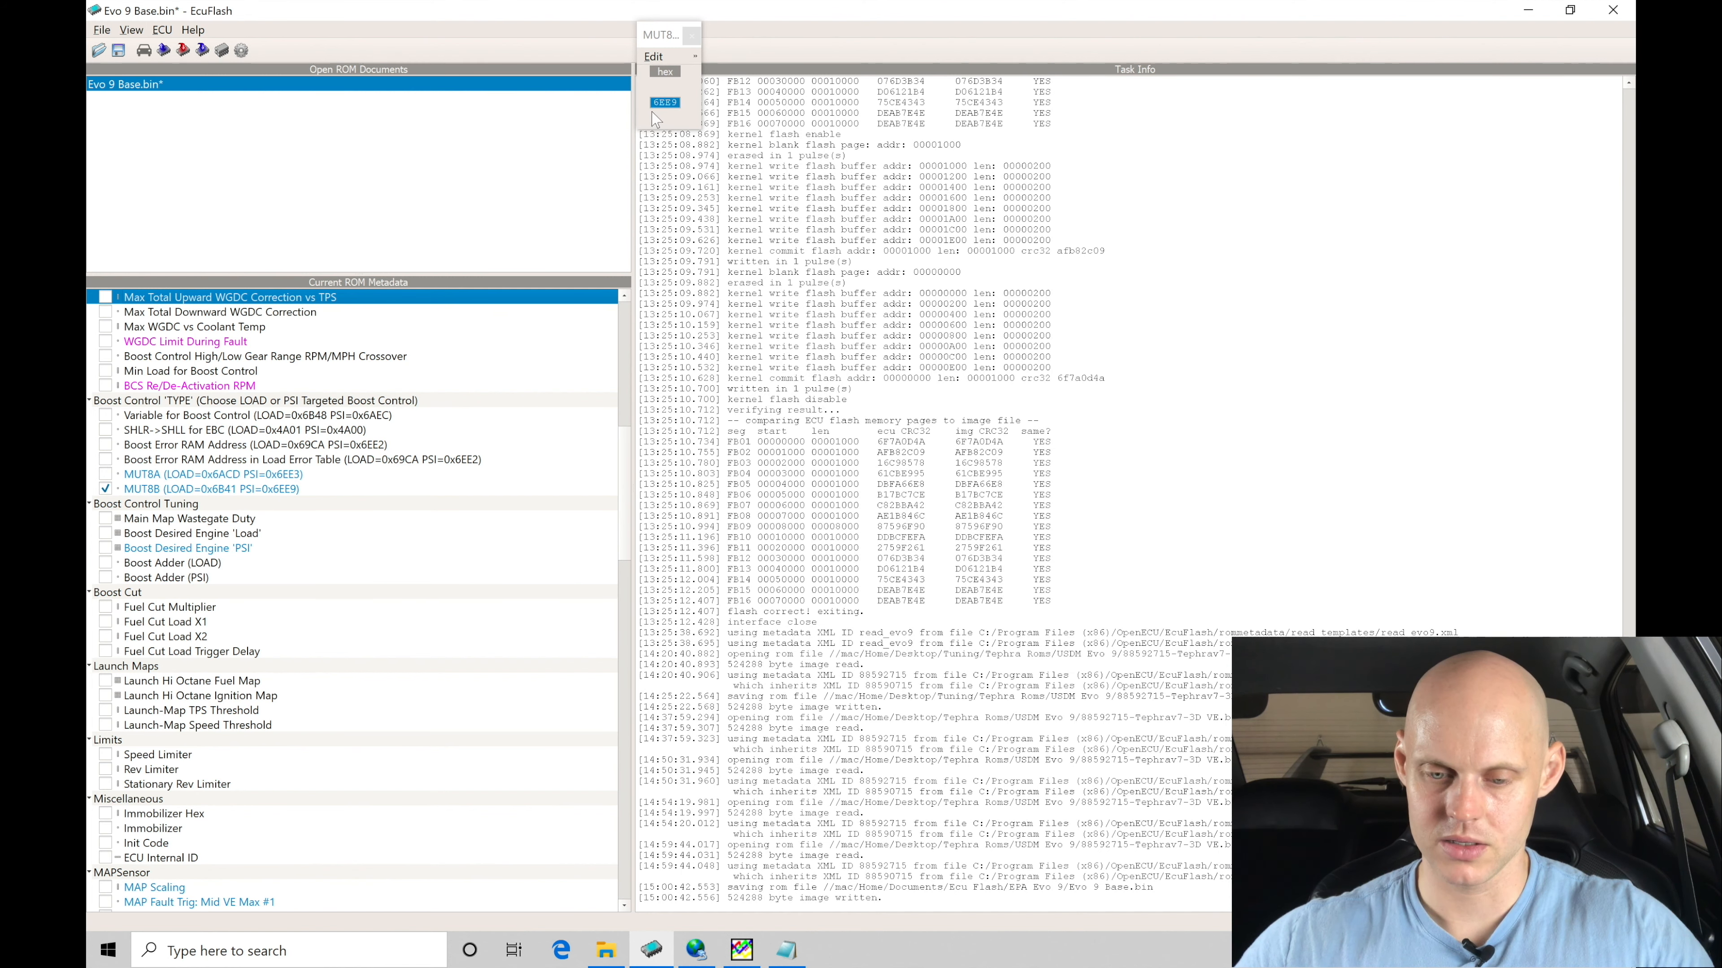
click(691, 35)
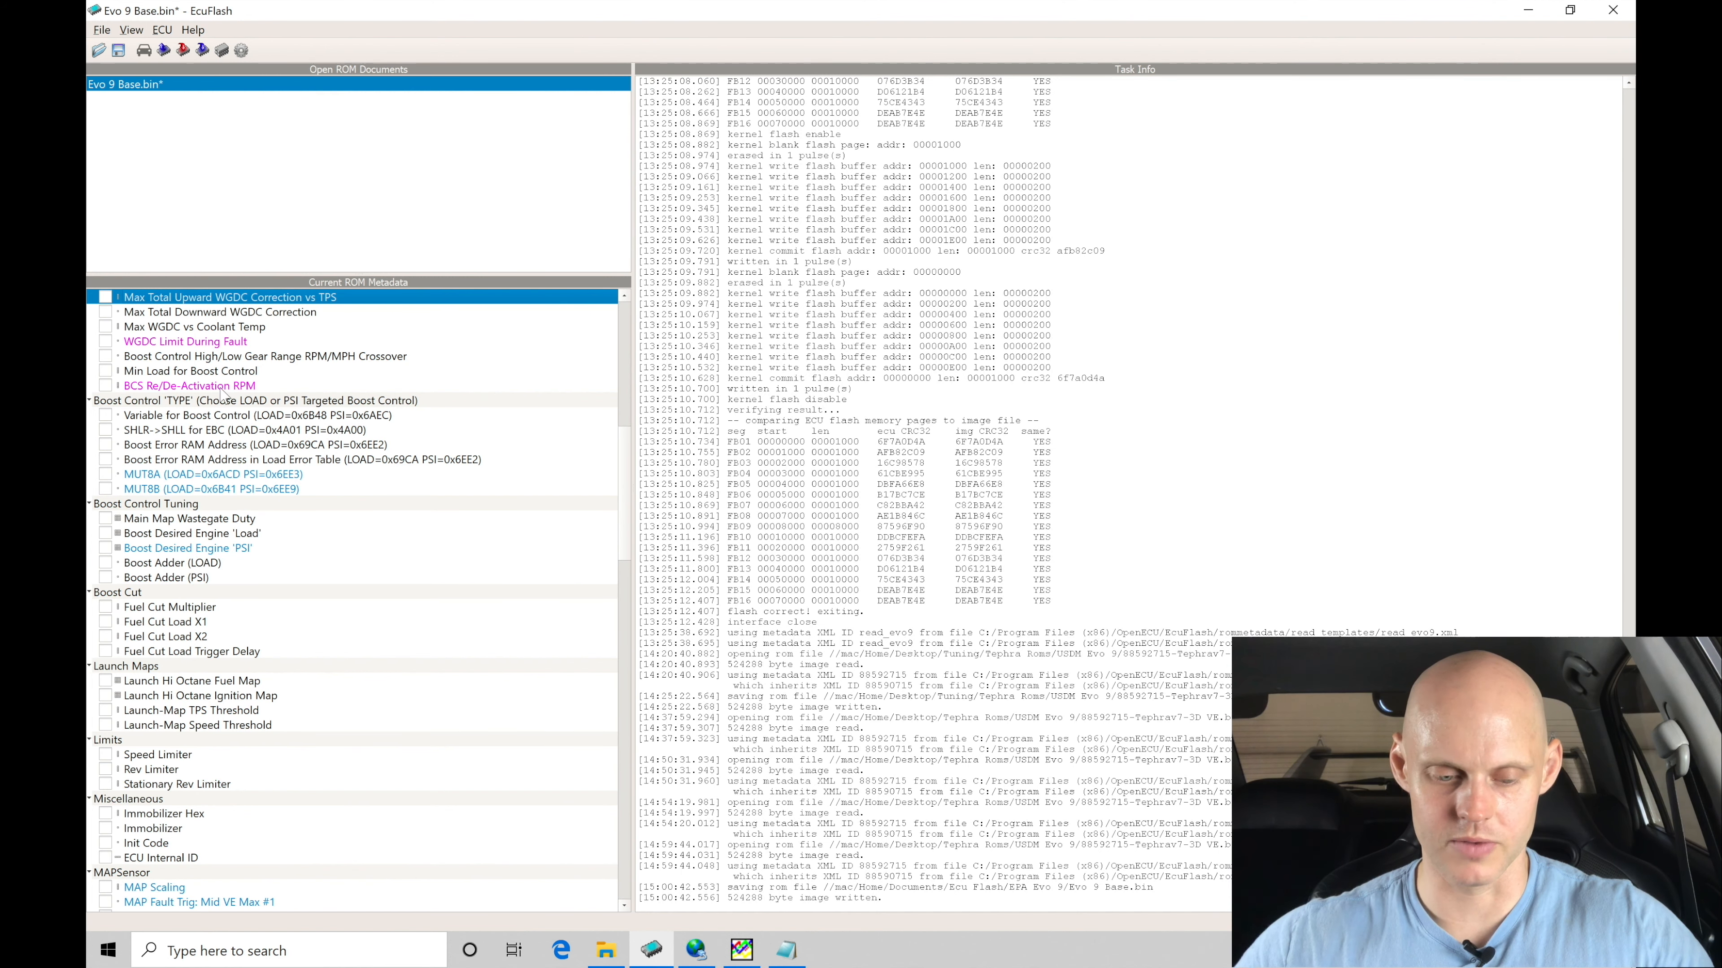
click(90, 401)
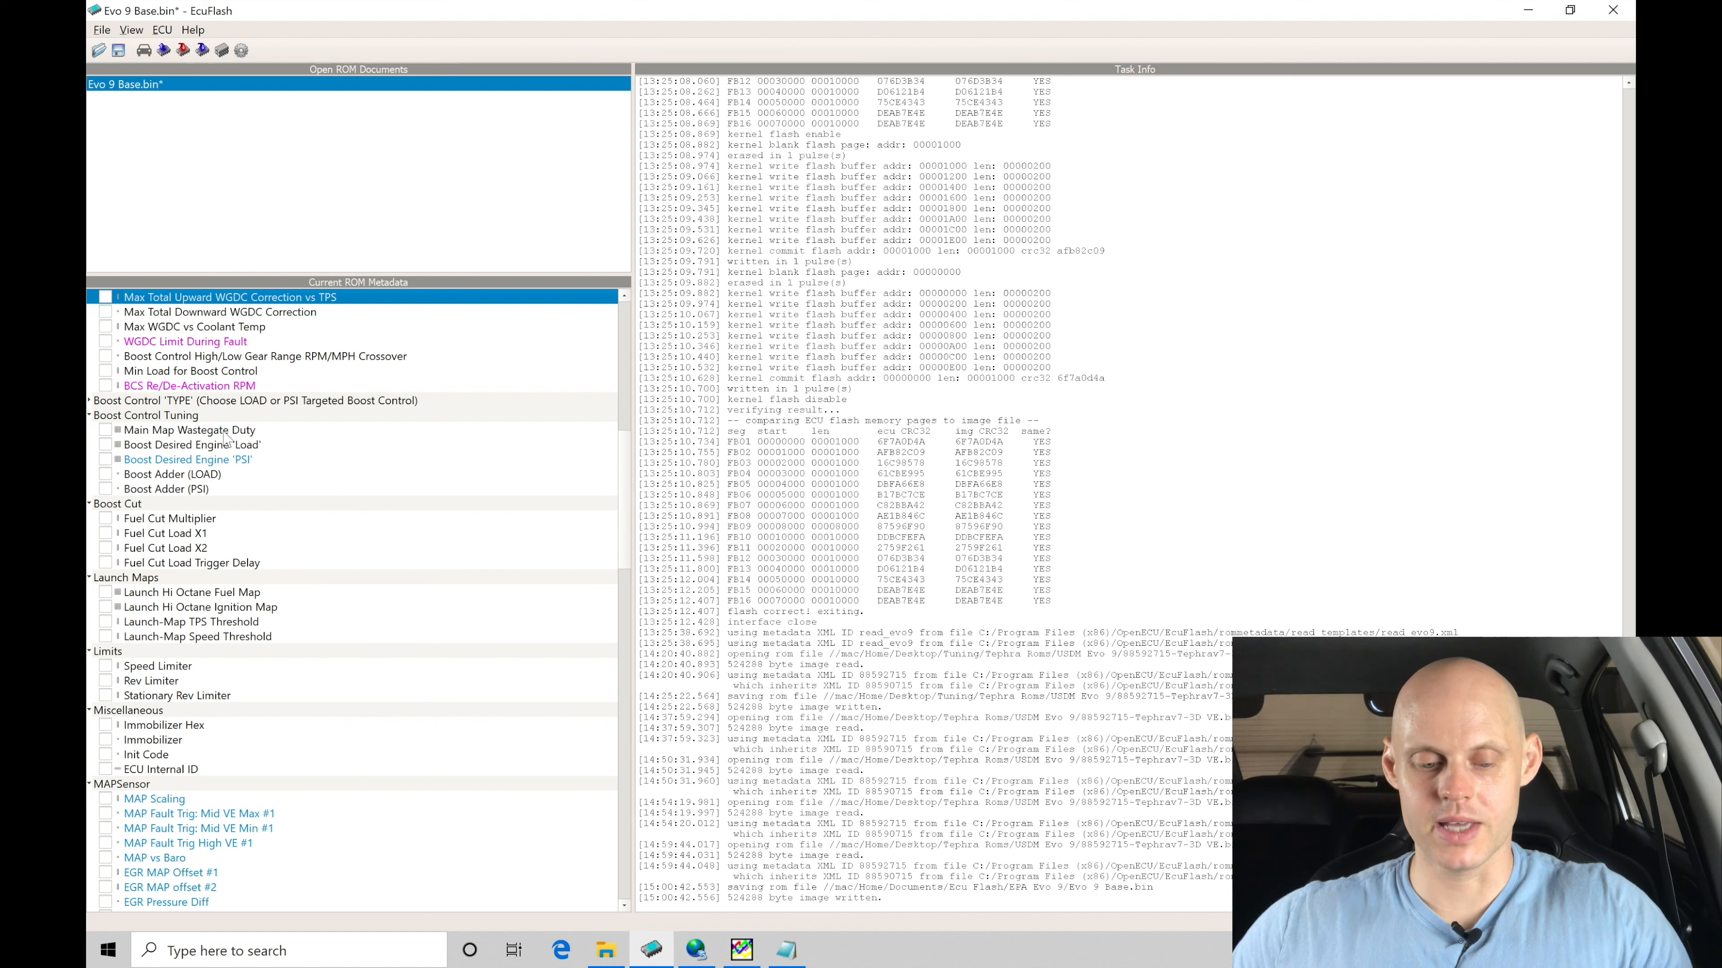
- Review the Main Map Wastegate Duty table, close it and open the Boost Desired Engine 'PSI' table
click(132, 431)
click(105, 430)
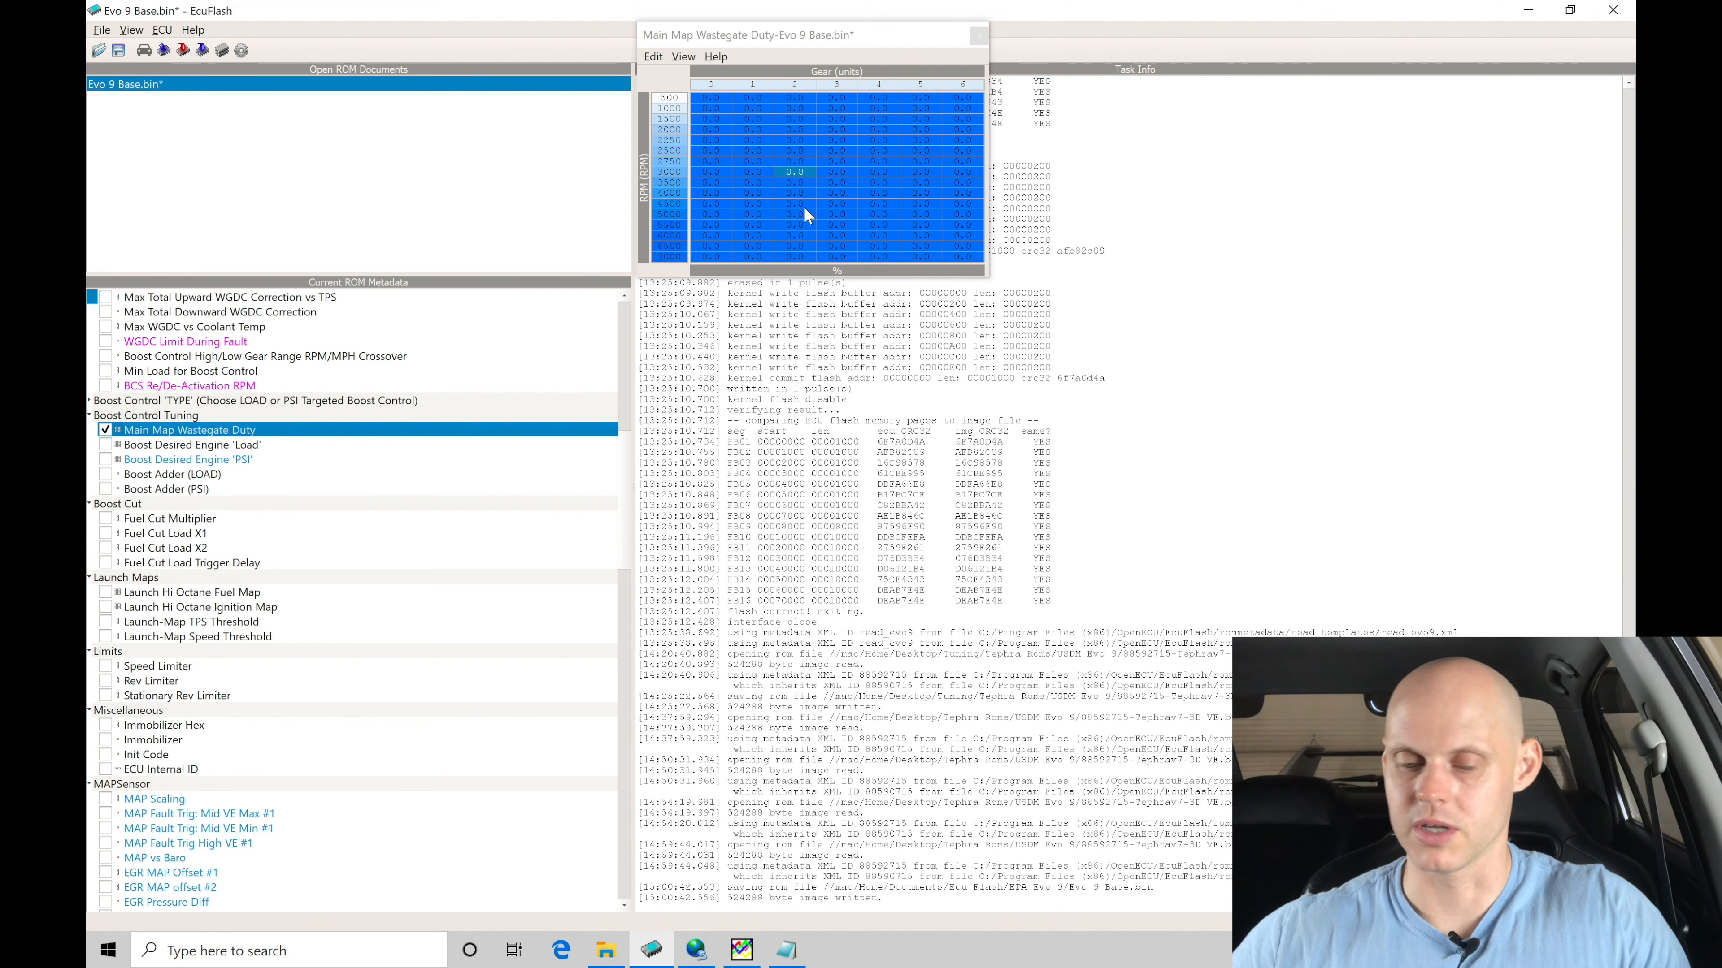
click(979, 36)
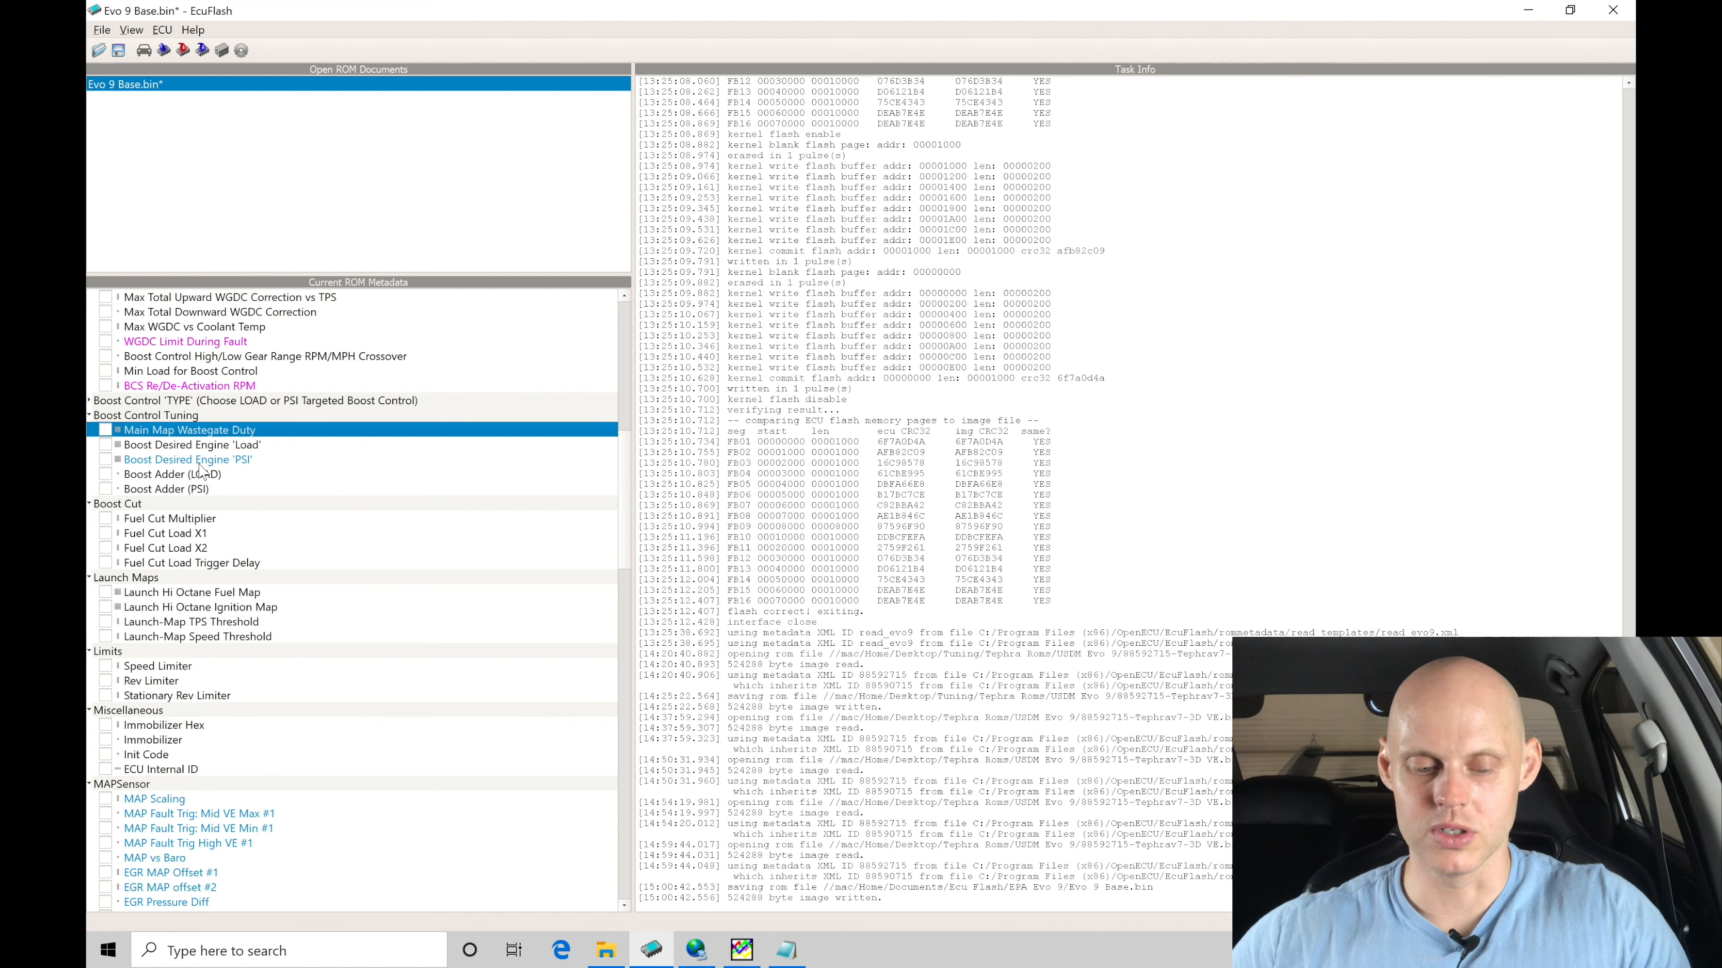
click(107, 461)
click(800, 223)
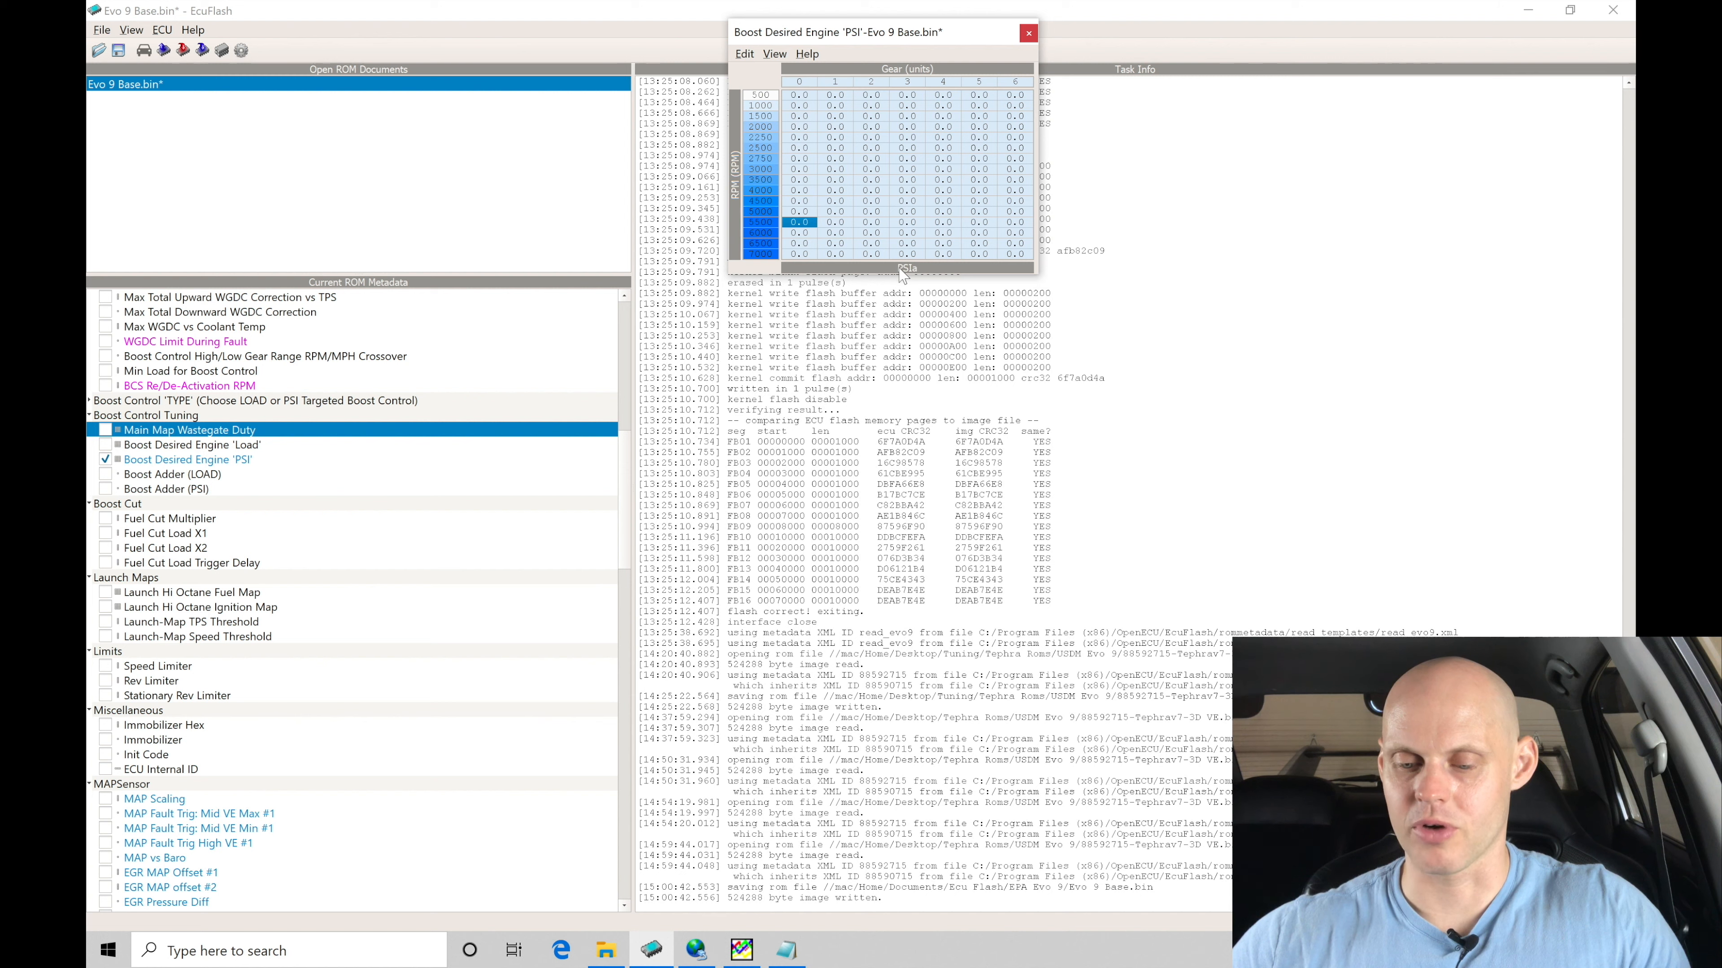
- Set Boost Adder (PSI) to 14.5 and place its window beside the Boost Desired Engine 'PSI' table
click(105, 489)
drag(662, 46, 587, 66)
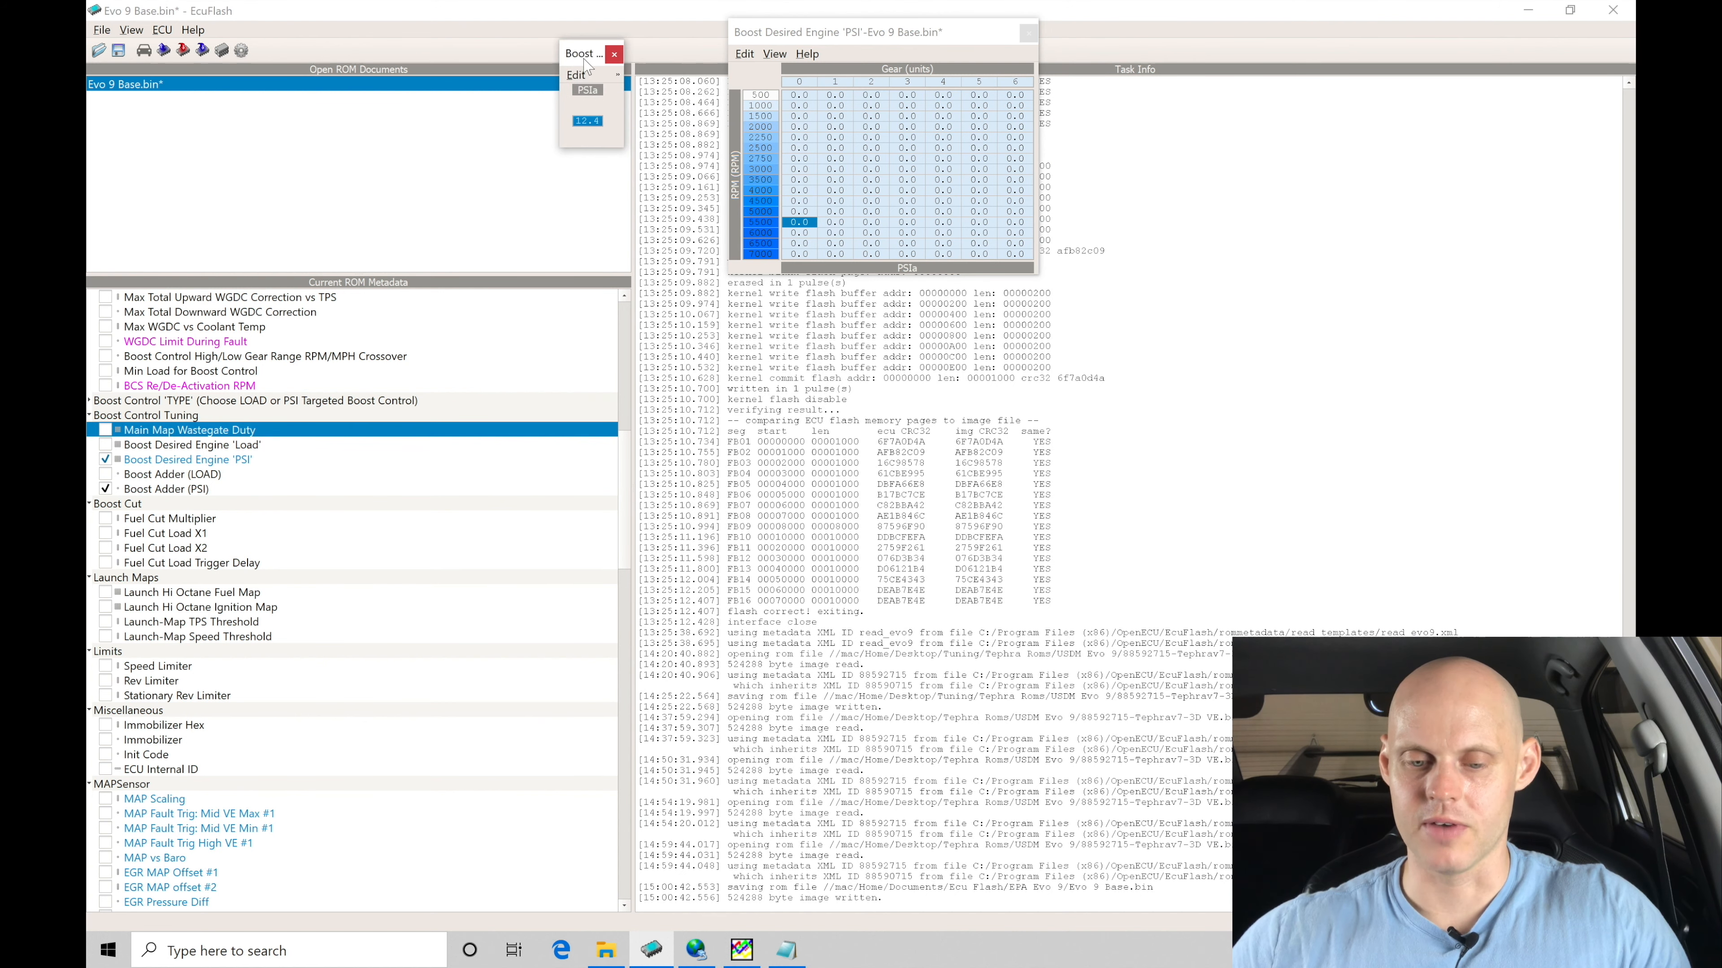
double_click(588, 121)
text(14.5)
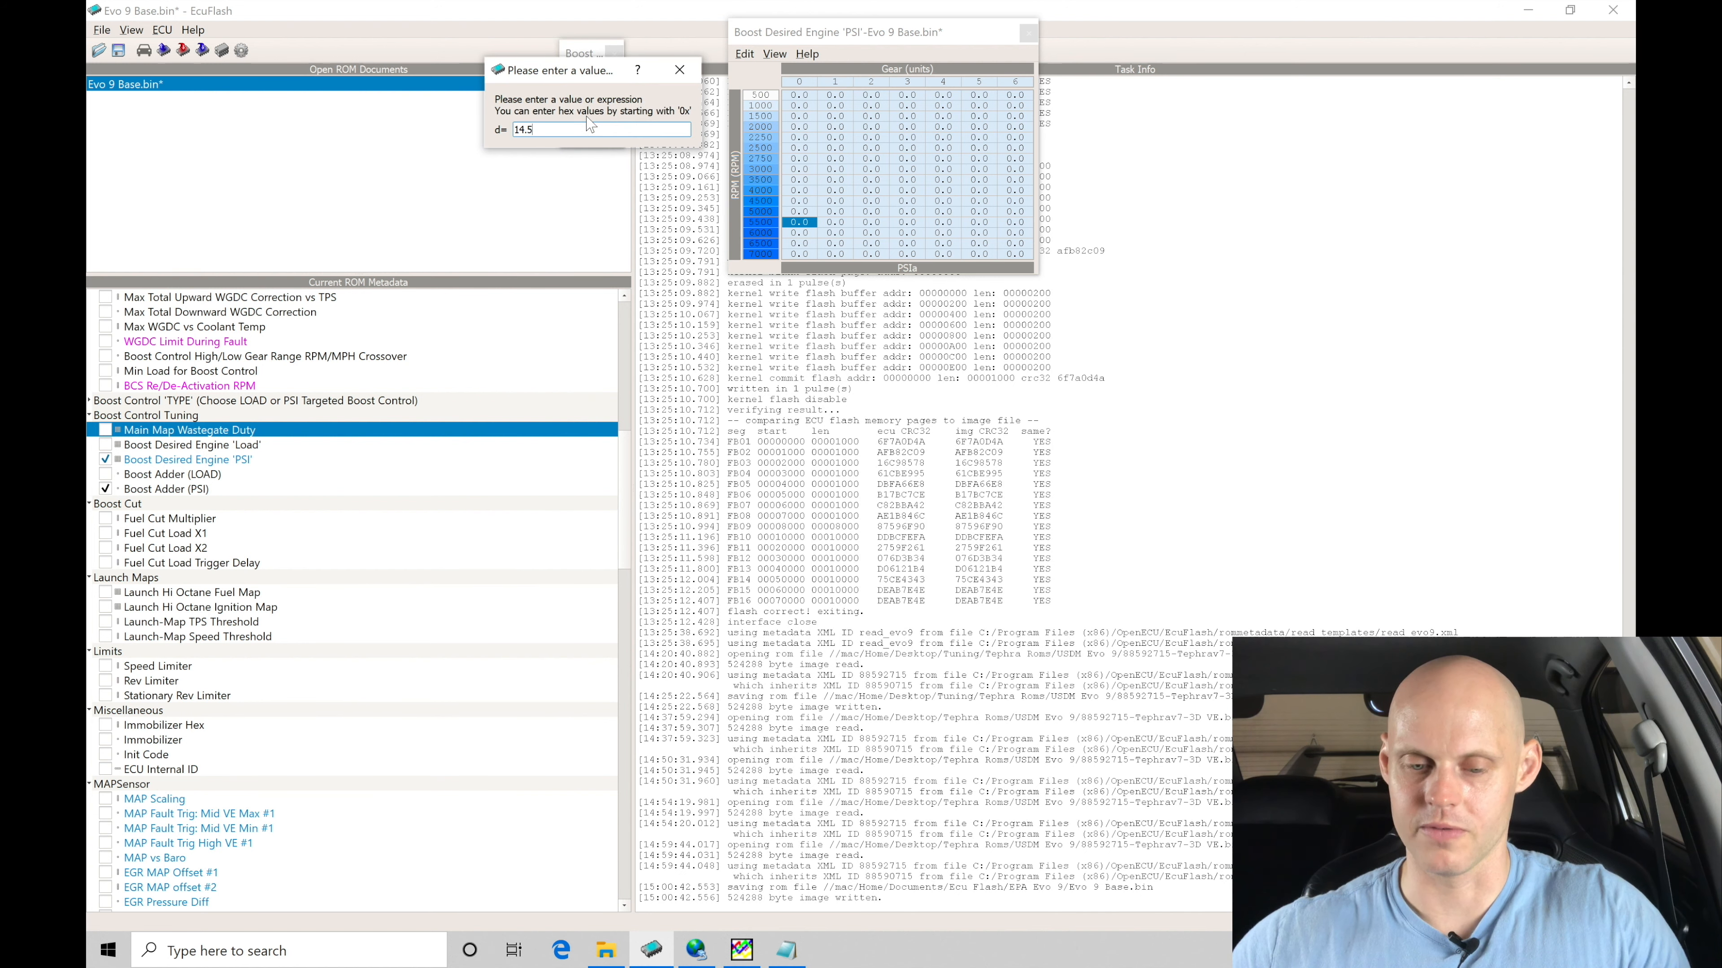
key(Return)
drag(586, 58, 656, 94)
- Fill the Boost Desired Engine 'PSI' table with 30 from 2750 RPM upward across all gears
drag(798, 160, 1023, 265)
text(30)
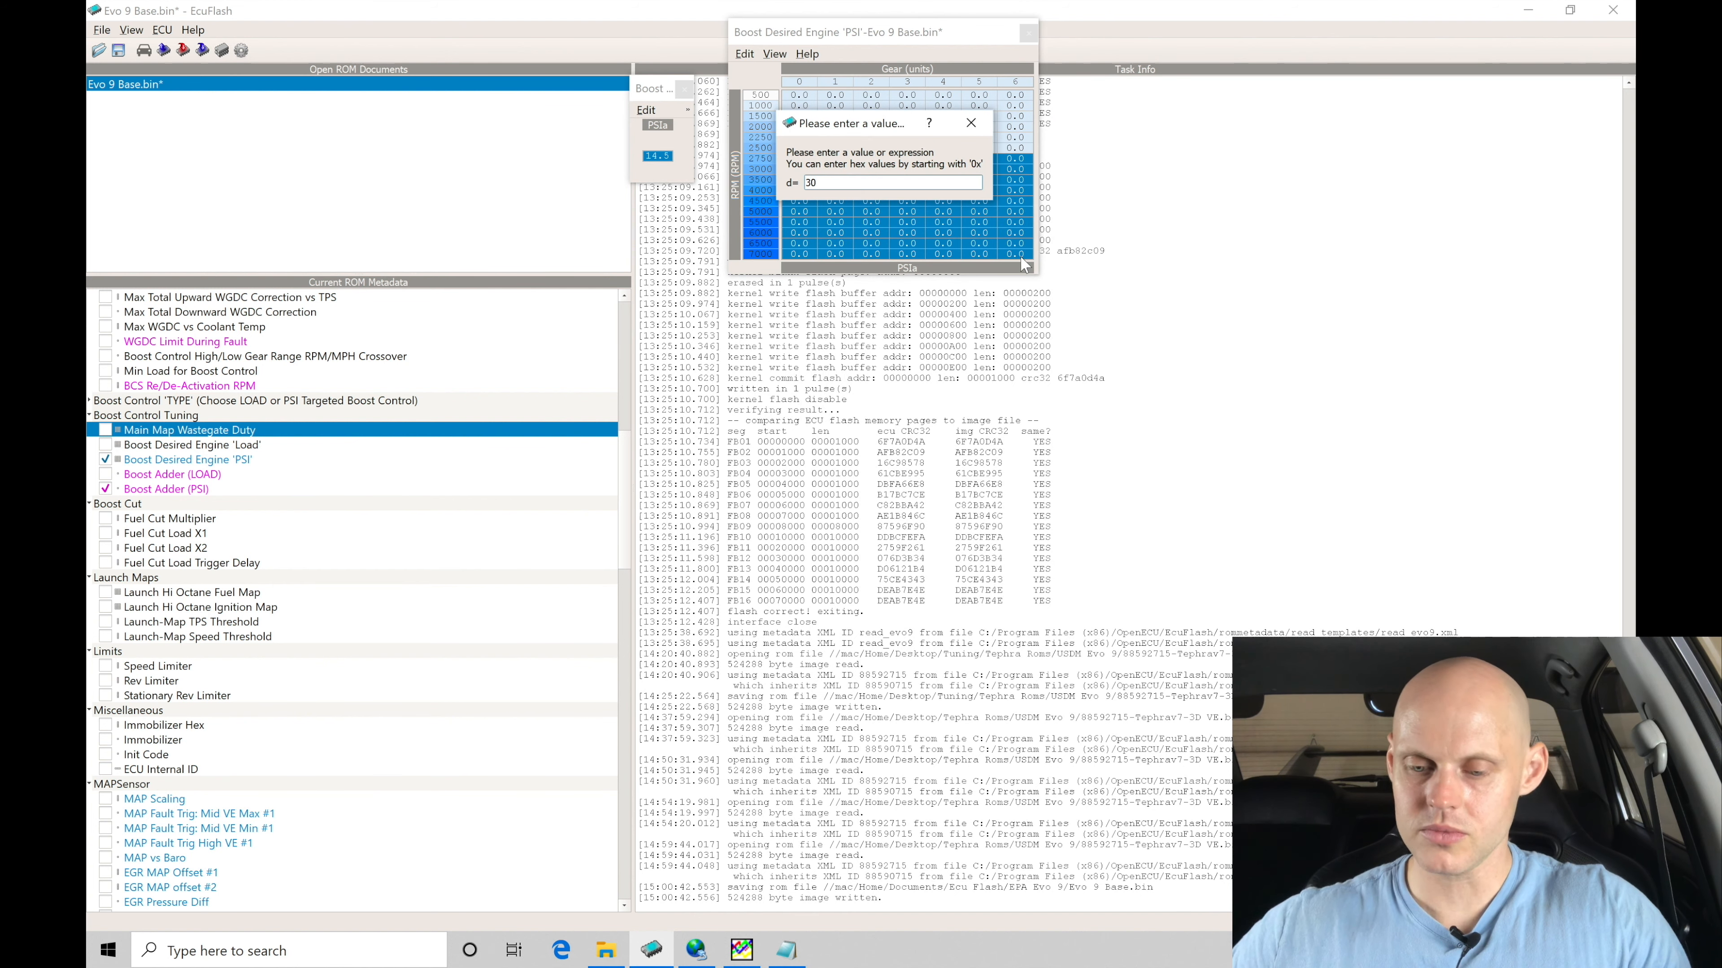
key(Return)
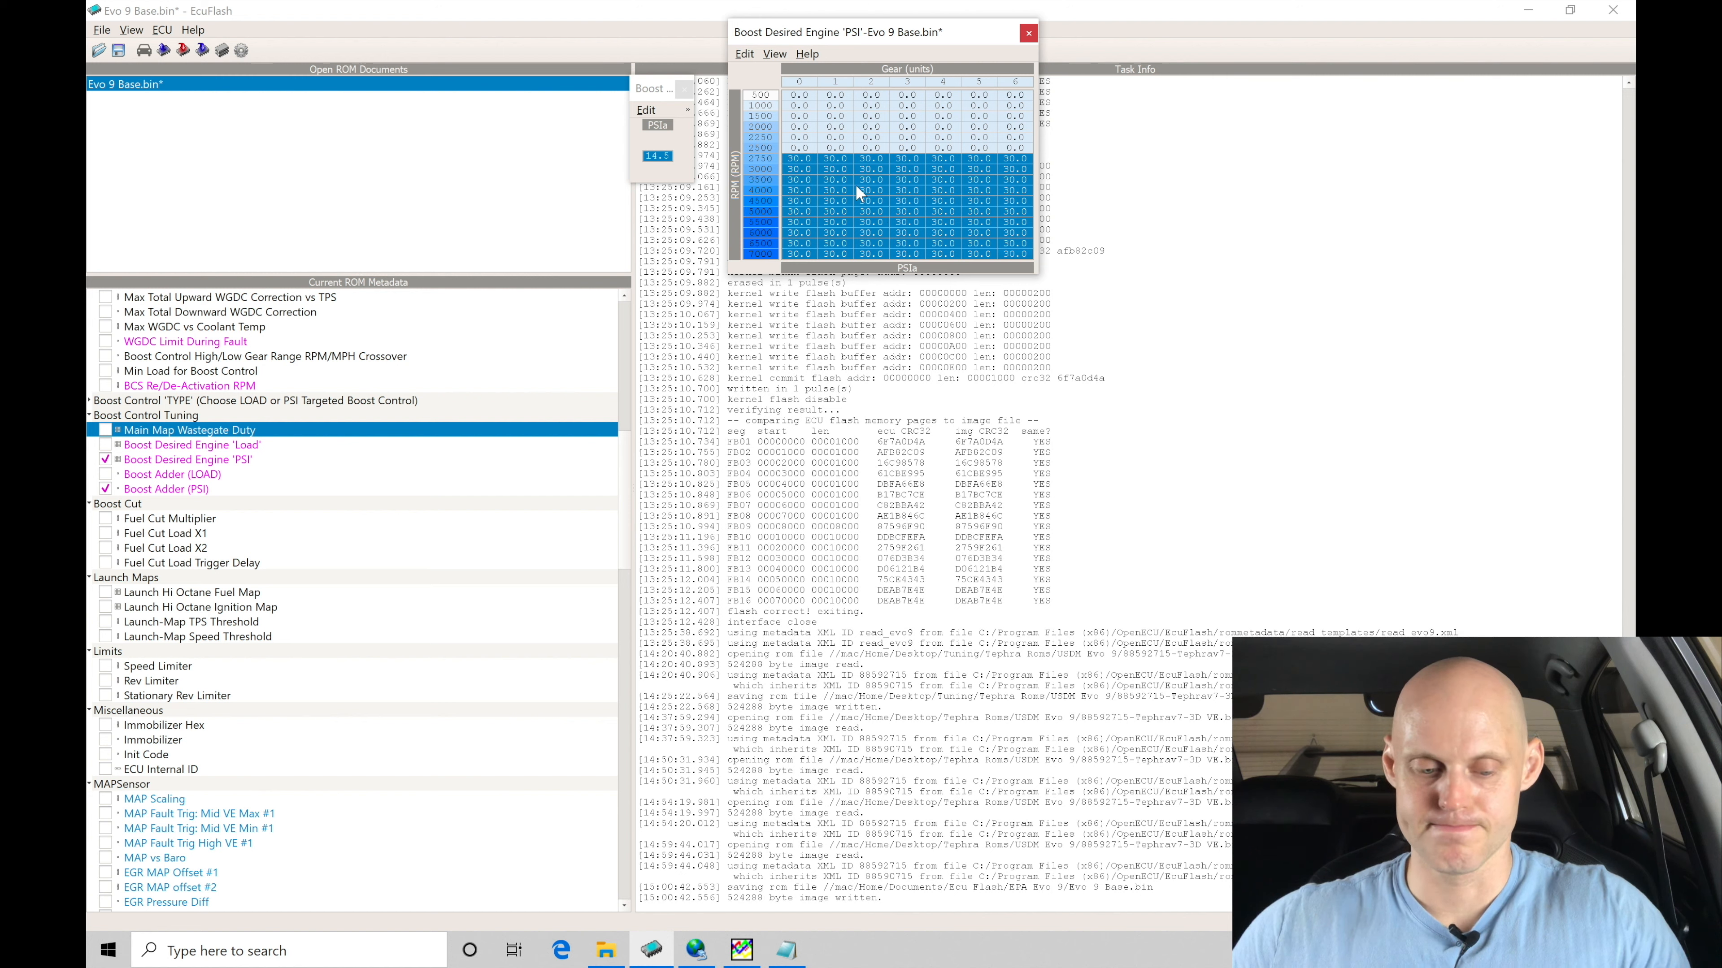
- Reset the selected Boost Desired Engine 'PSI' cells to 0 and close both the PSI table and the Boost Adder
key(equal)
text(0)
key(Return)
click(897, 215)
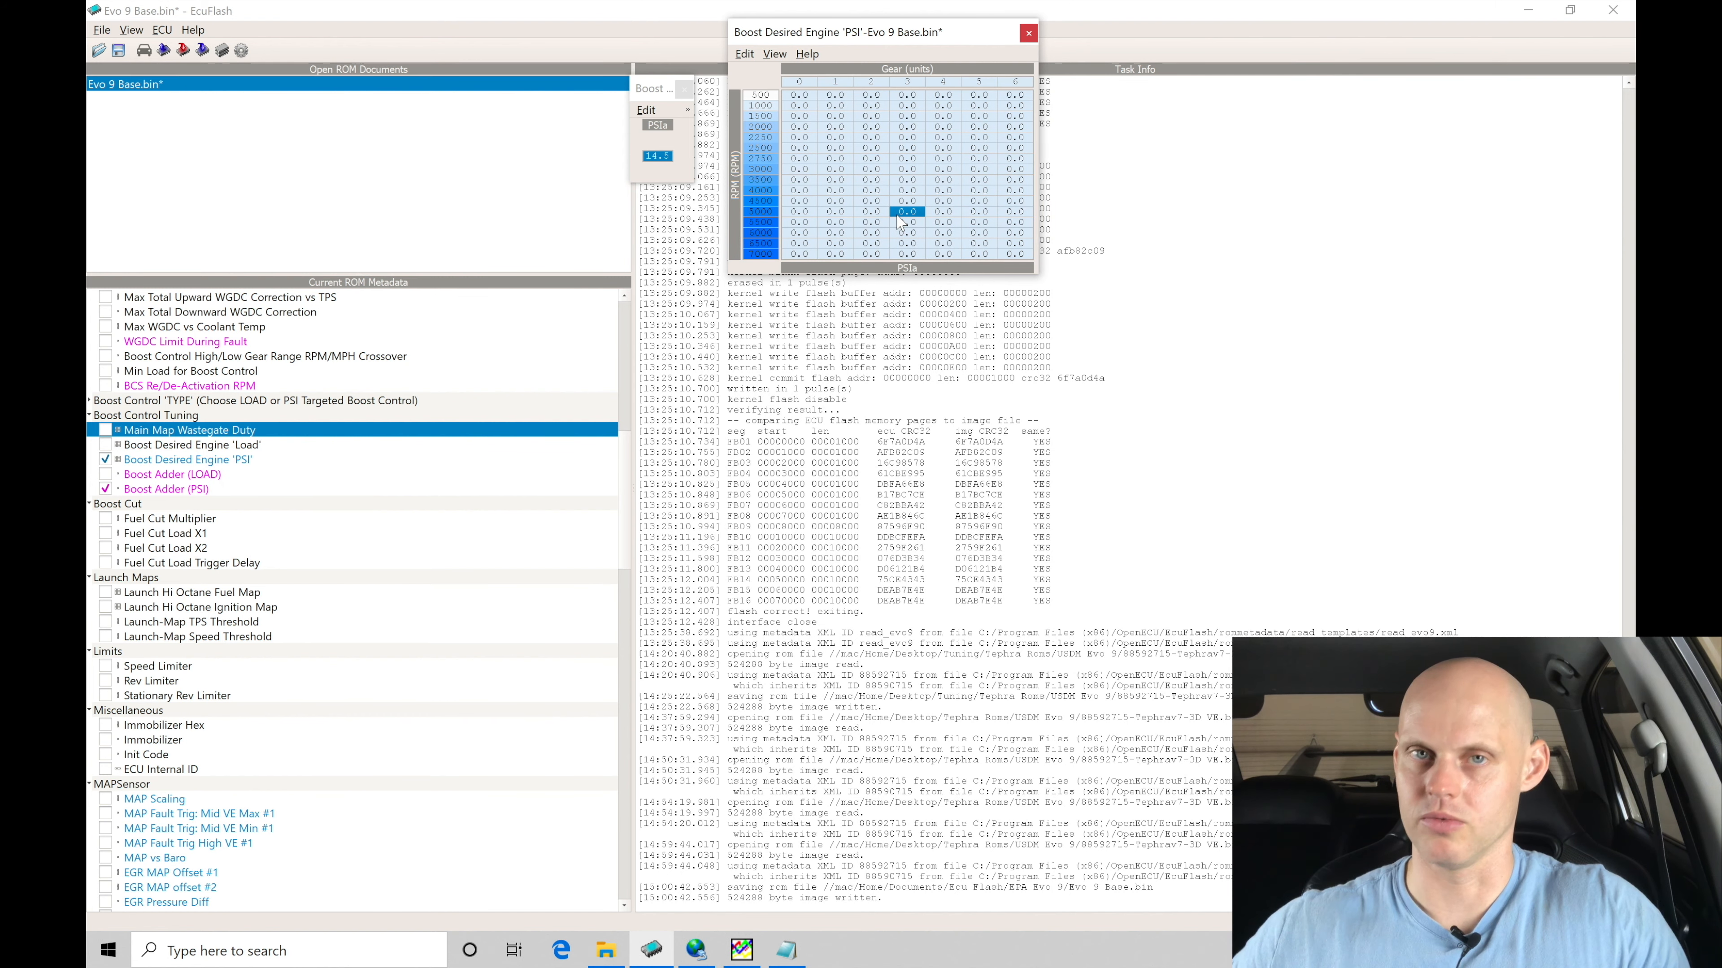
click(1029, 34)
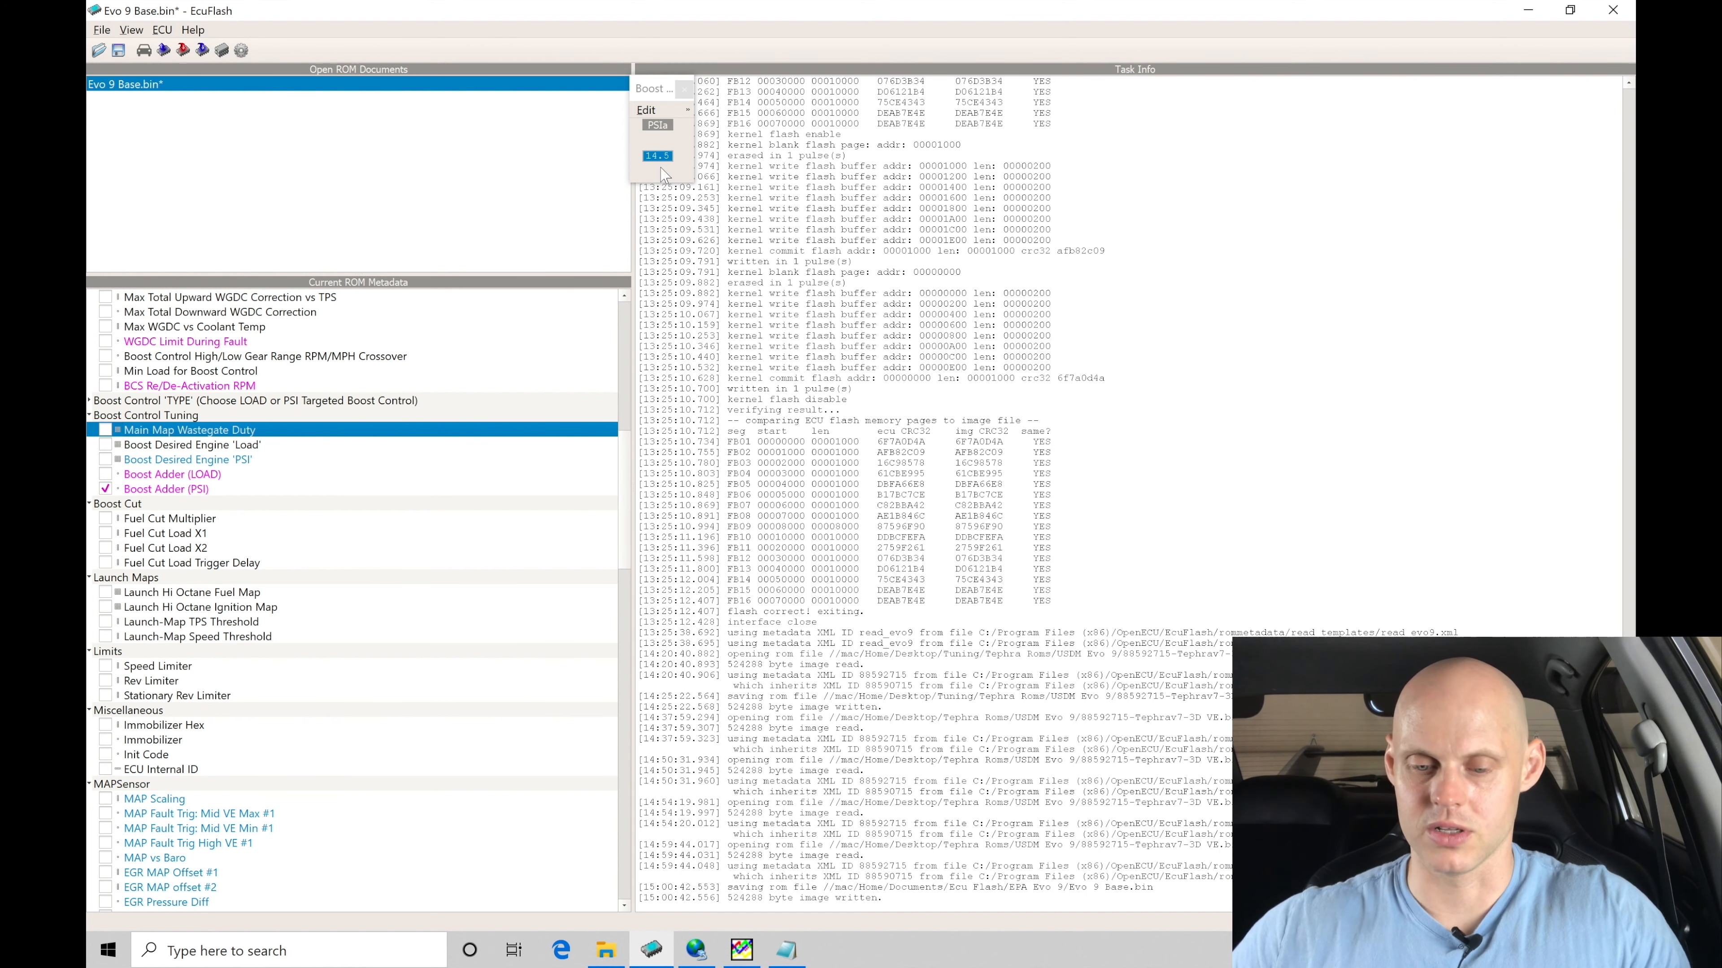
click(684, 89)
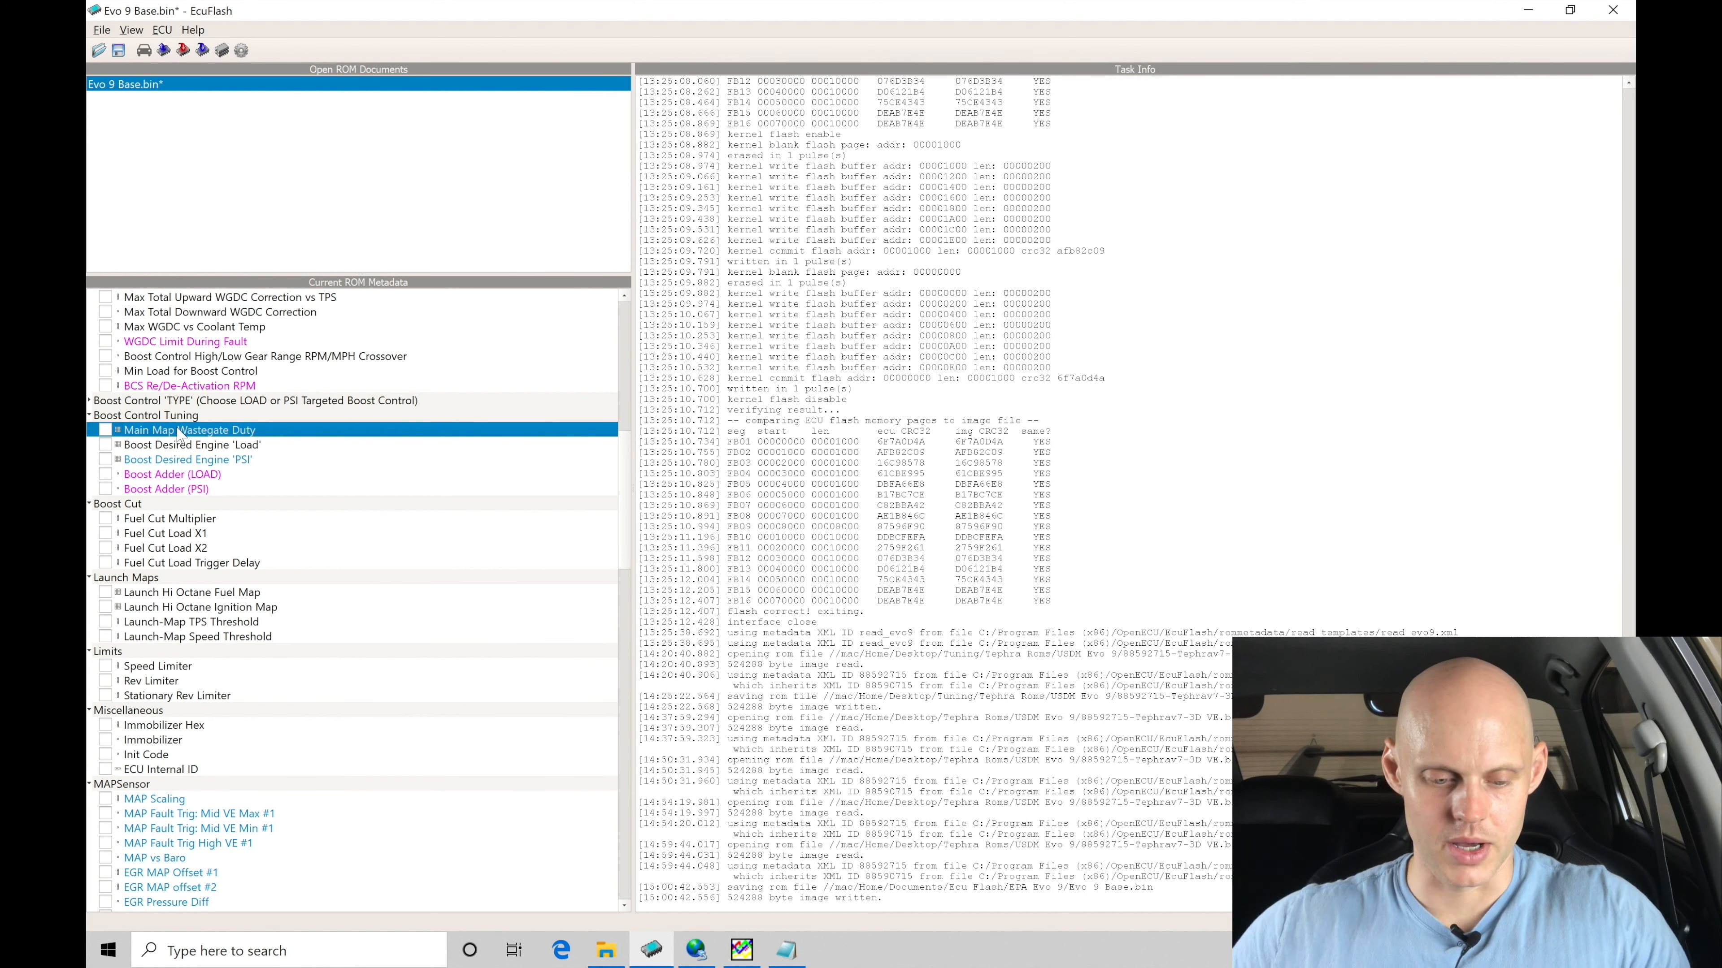
- Open the Fuel Cut Multiplier and Fuel Cut Load X1 tables and arrange them so both are visible
click(106, 519)
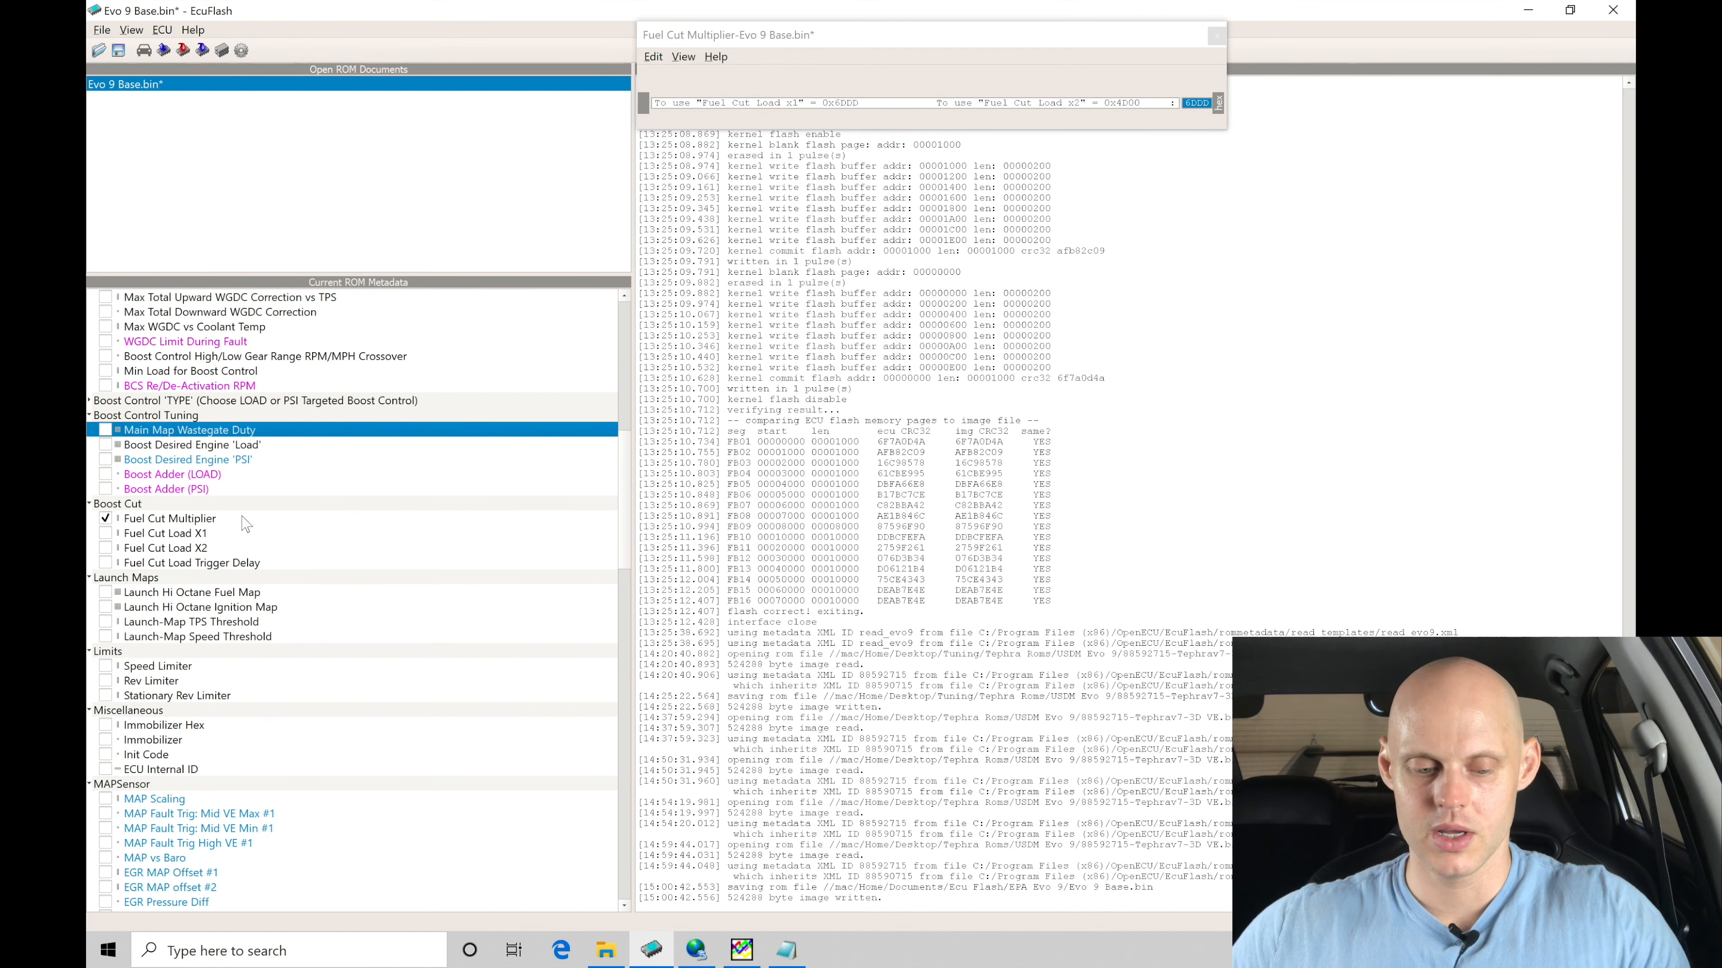
click(106, 534)
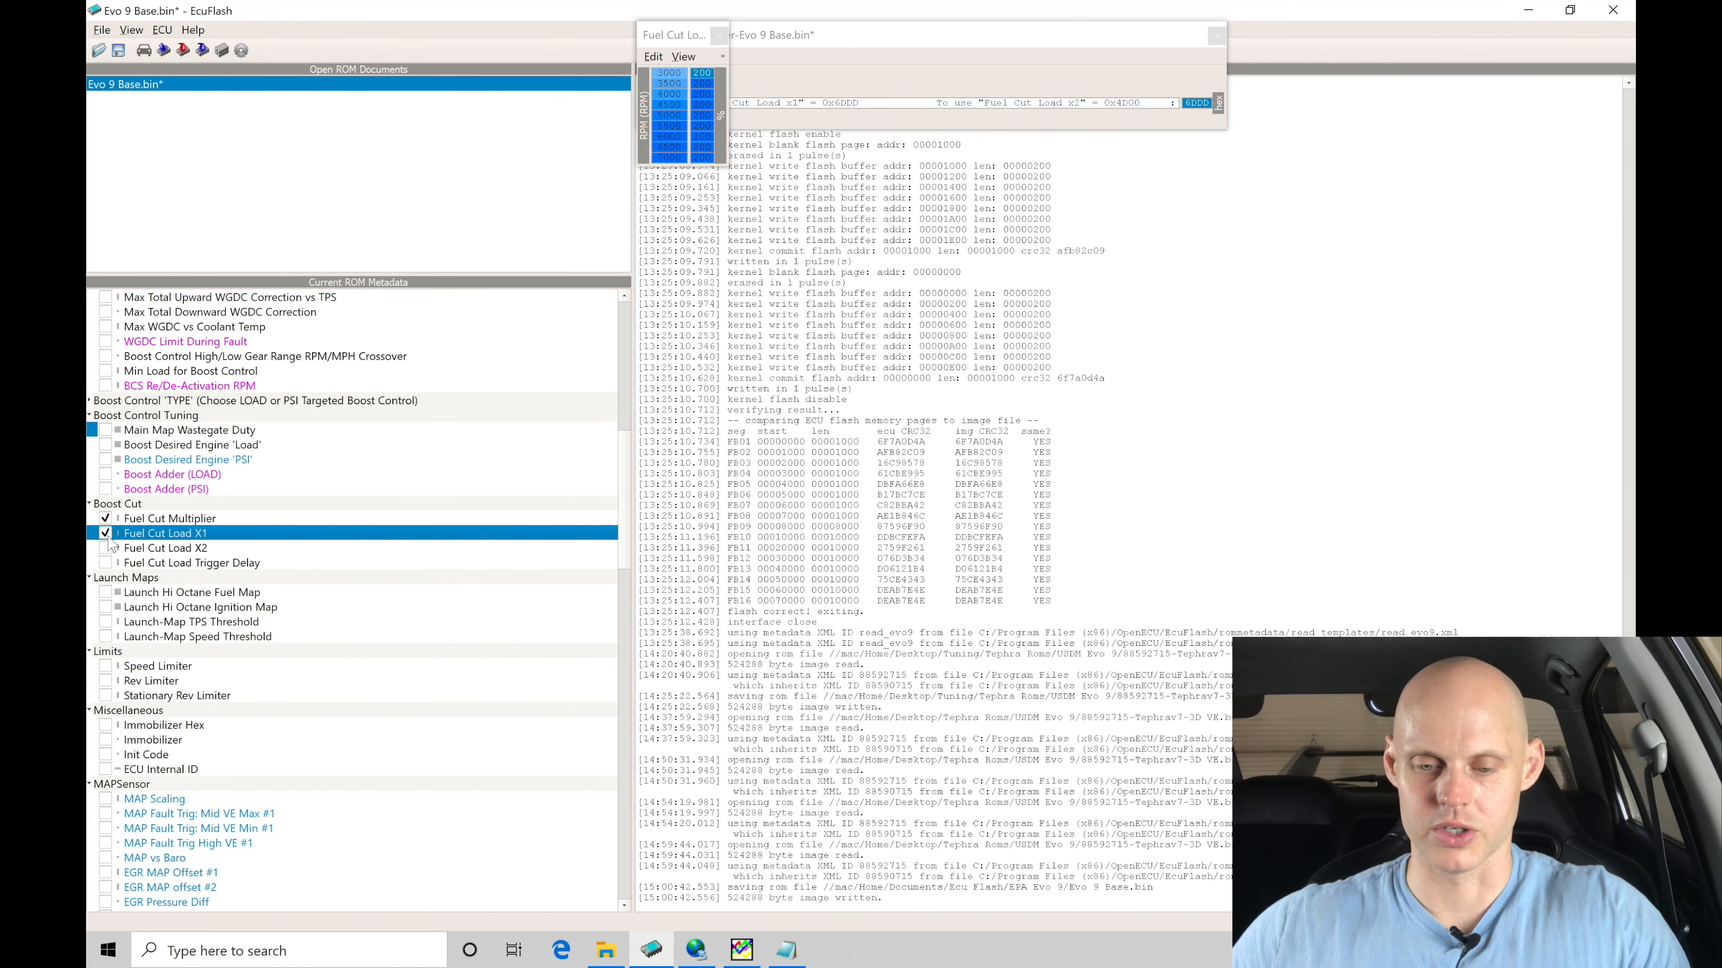
drag(674, 35, 730, 203)
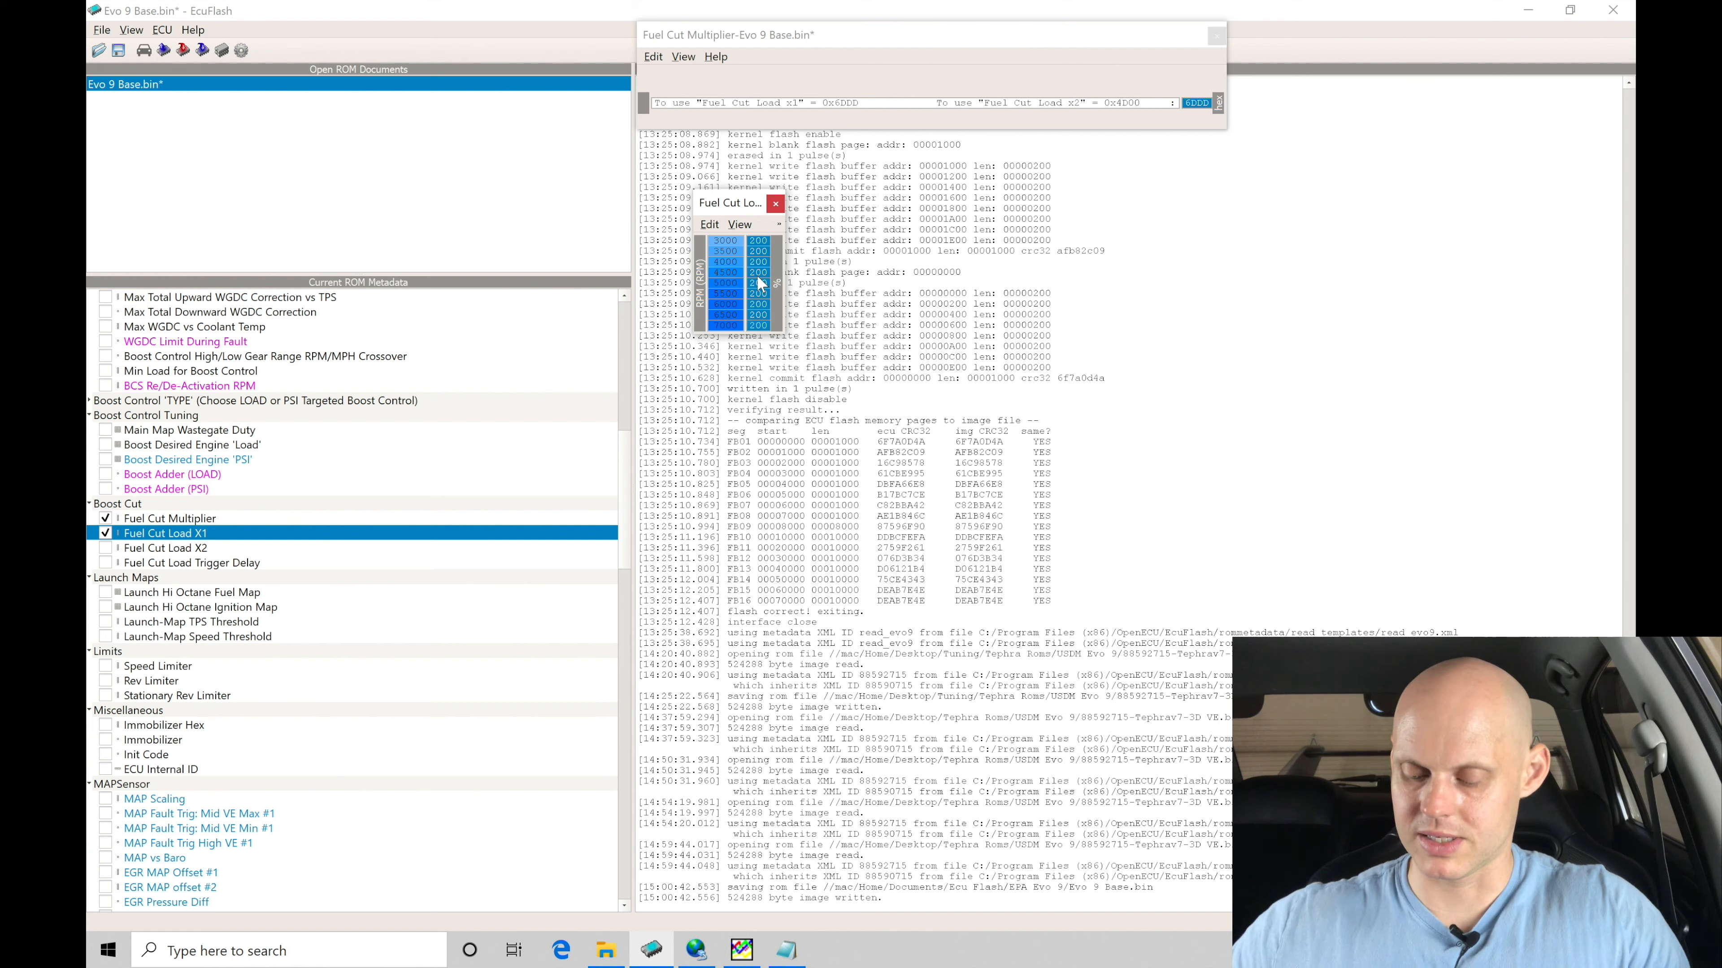
- Set every RPM row of Fuel Cut Load X1 to 320
key(equal)
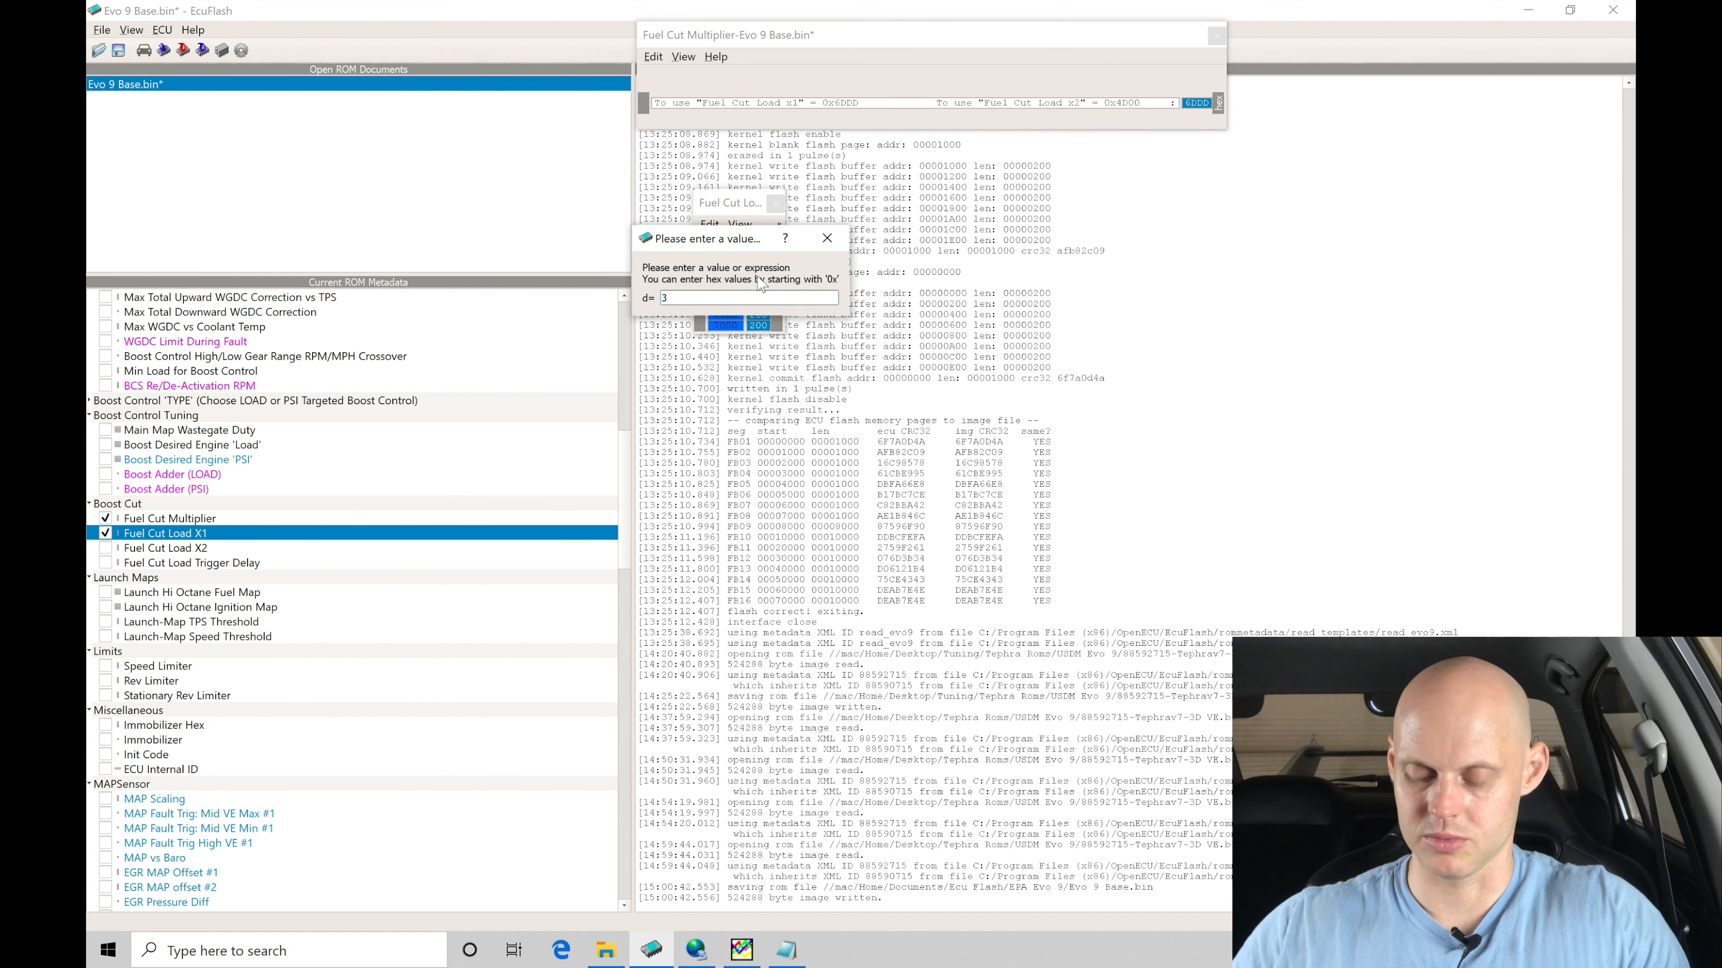
text(31)
key(BackSpace)
text(20)
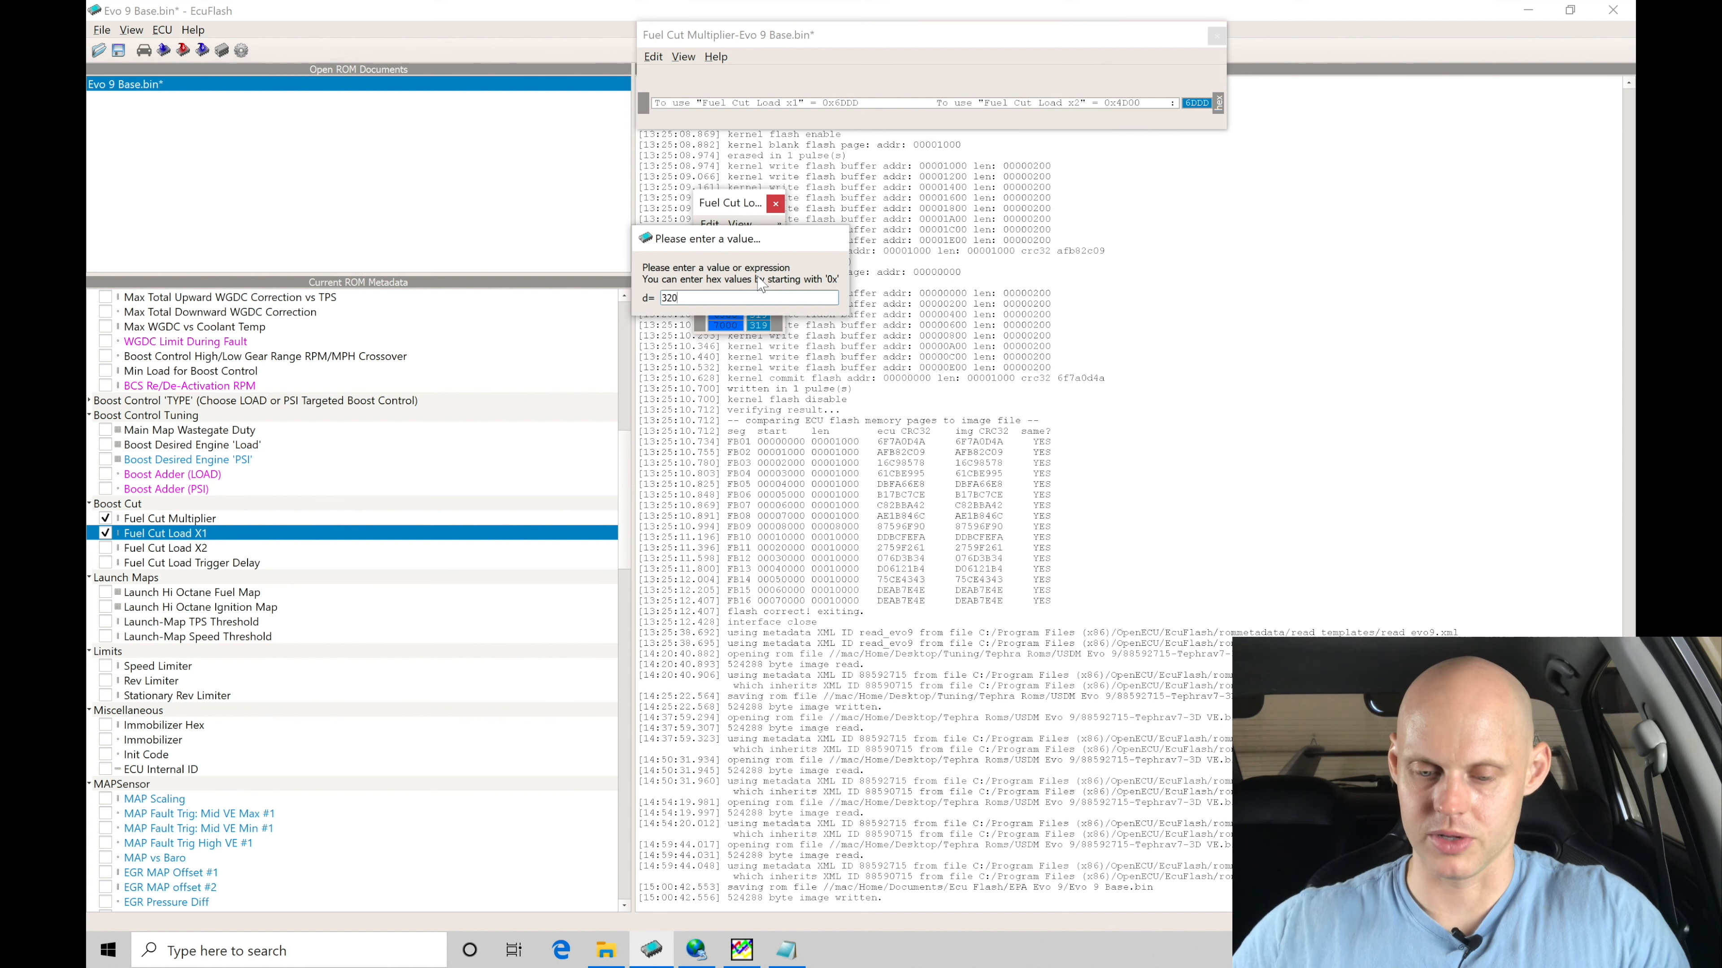
key(Return)
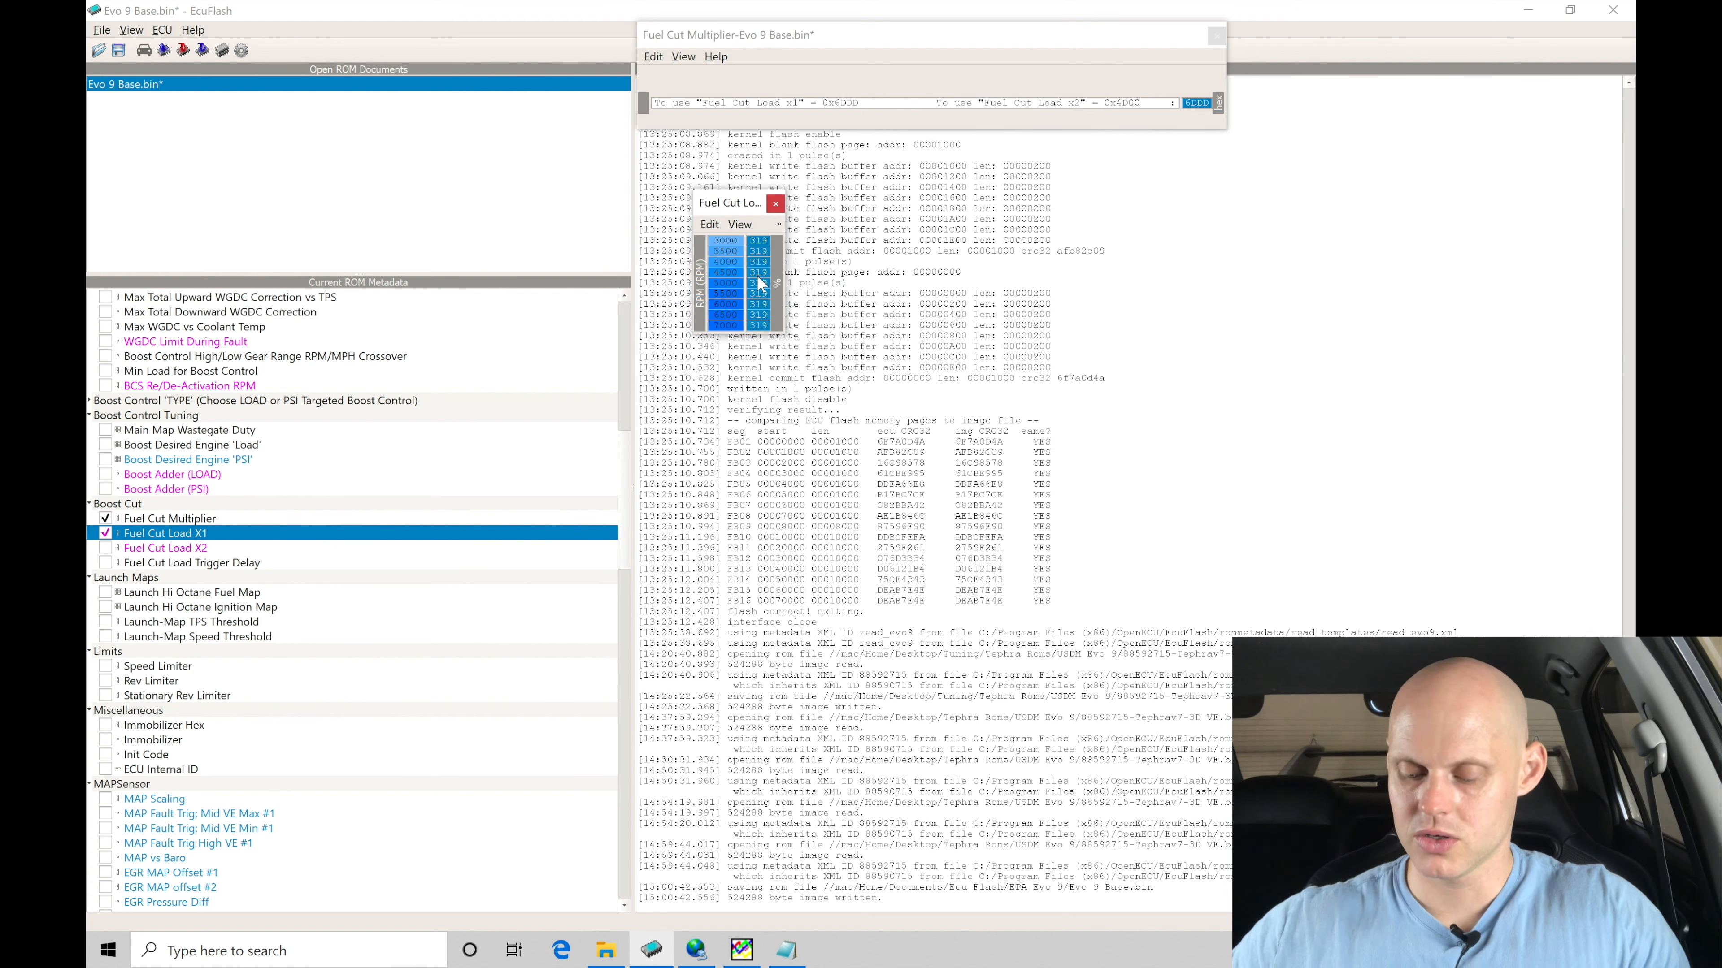
- Set every RPM row of Fuel Cut Load X1 to 300 and close the table
key(equal)
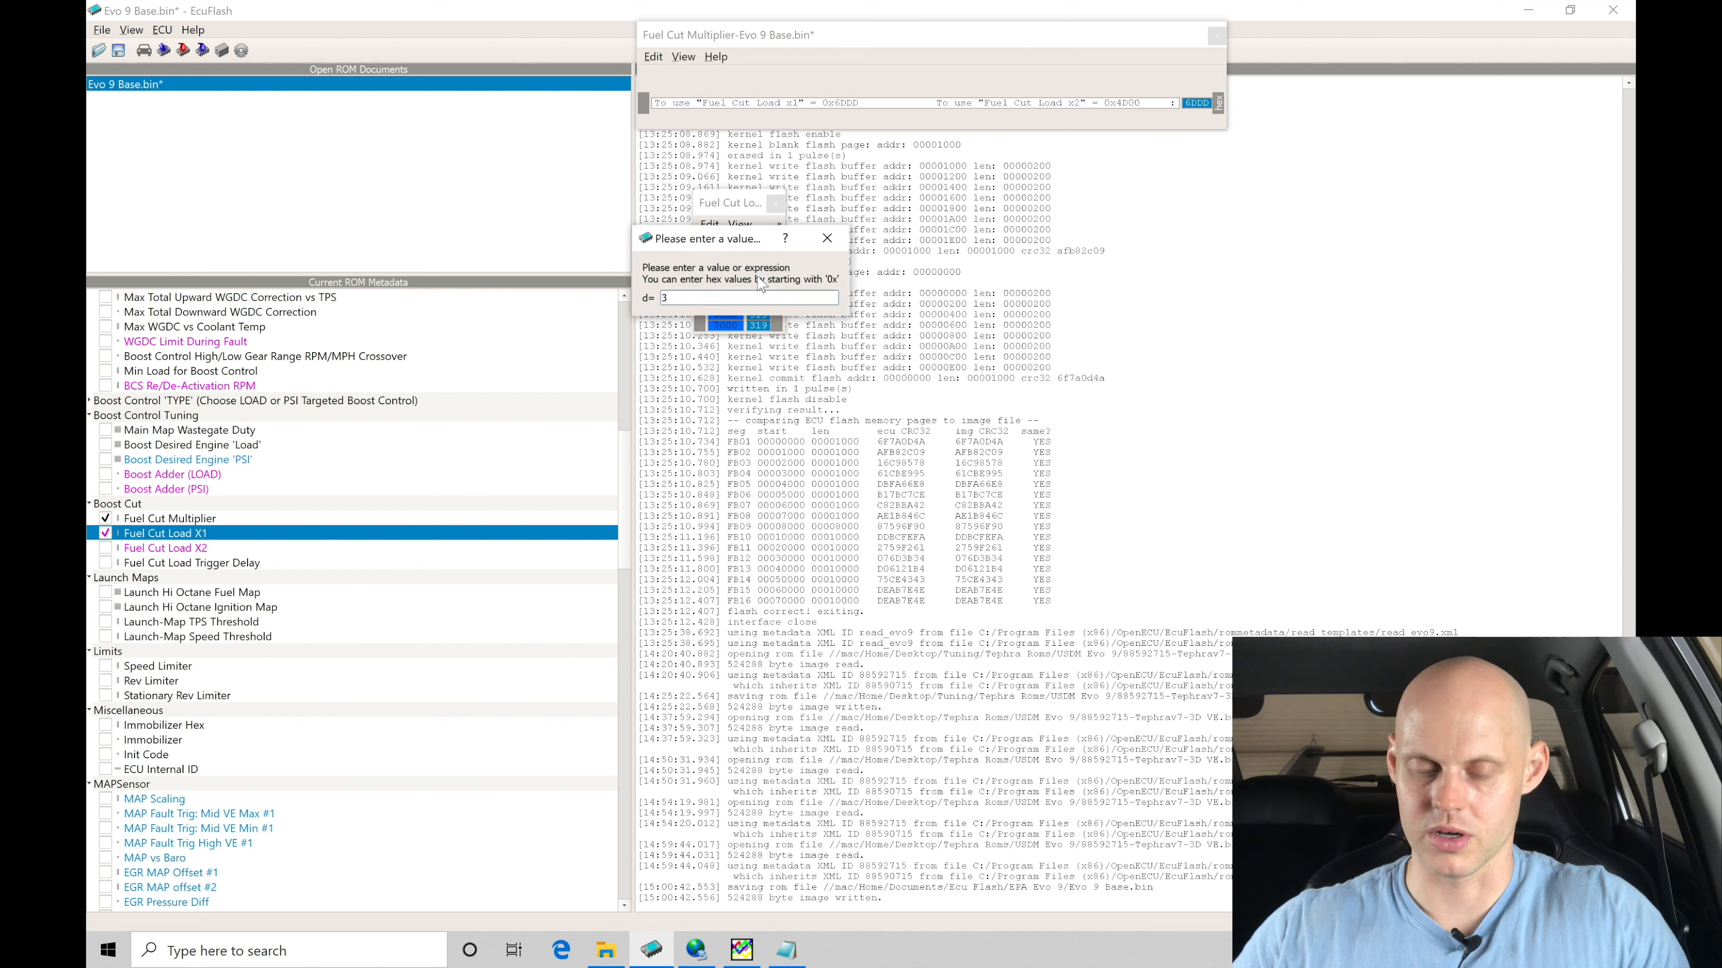
text(300)
key(Return)
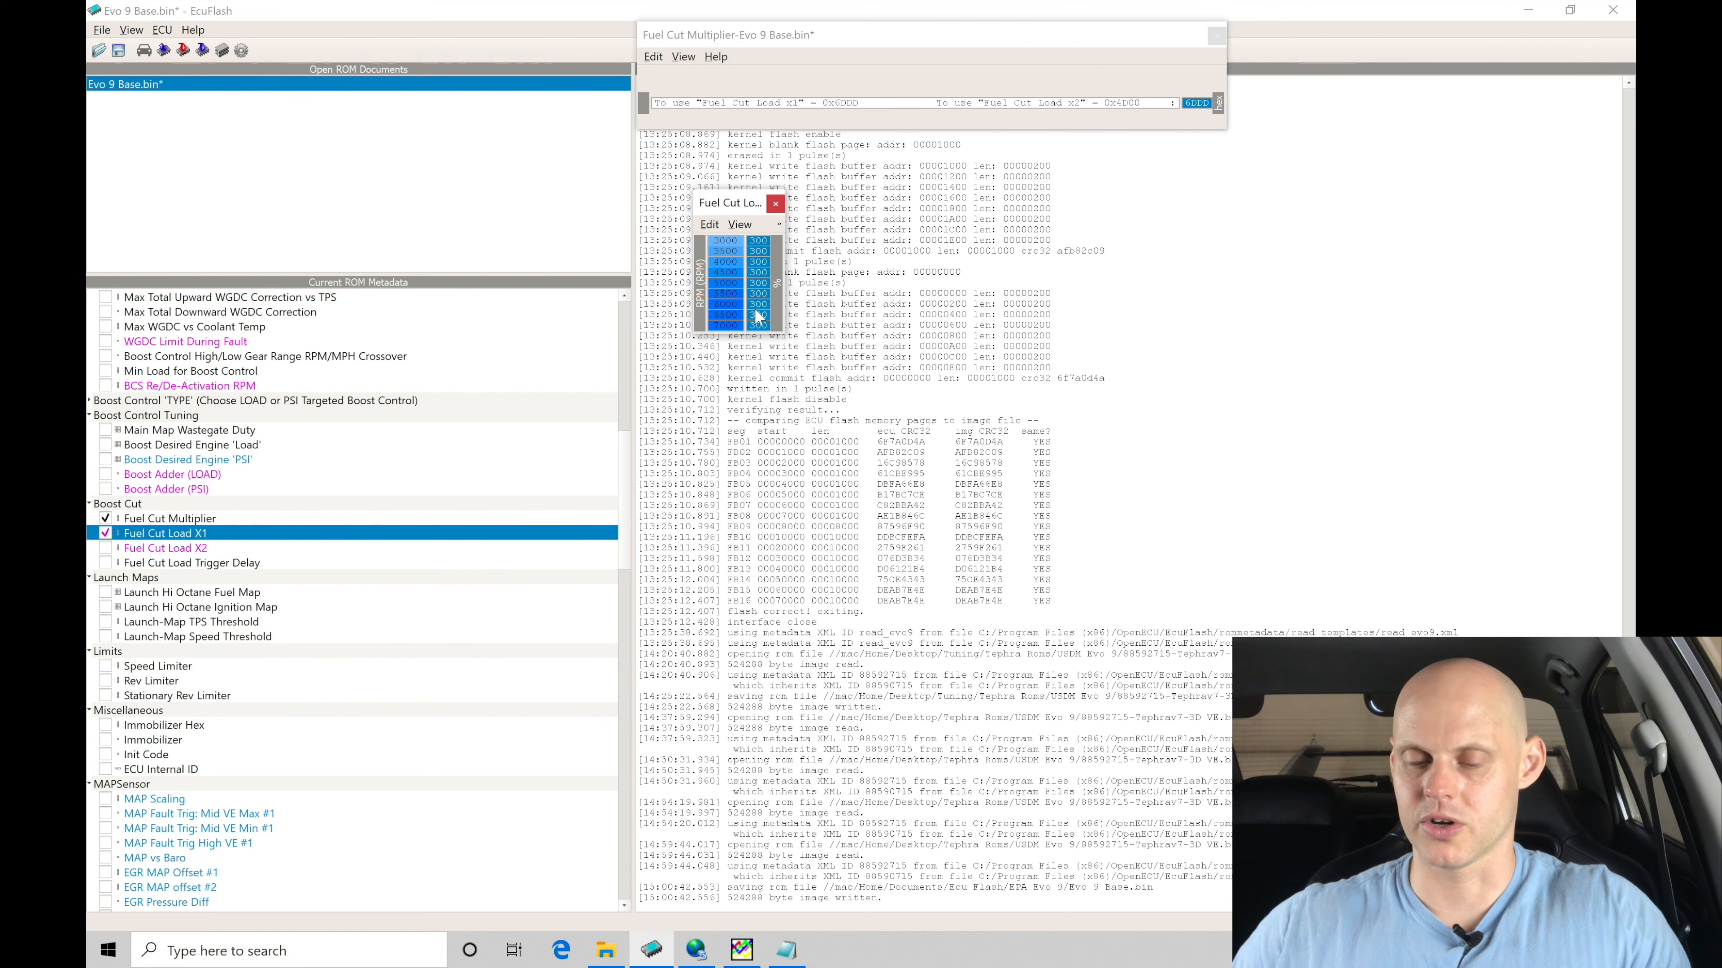
click(776, 205)
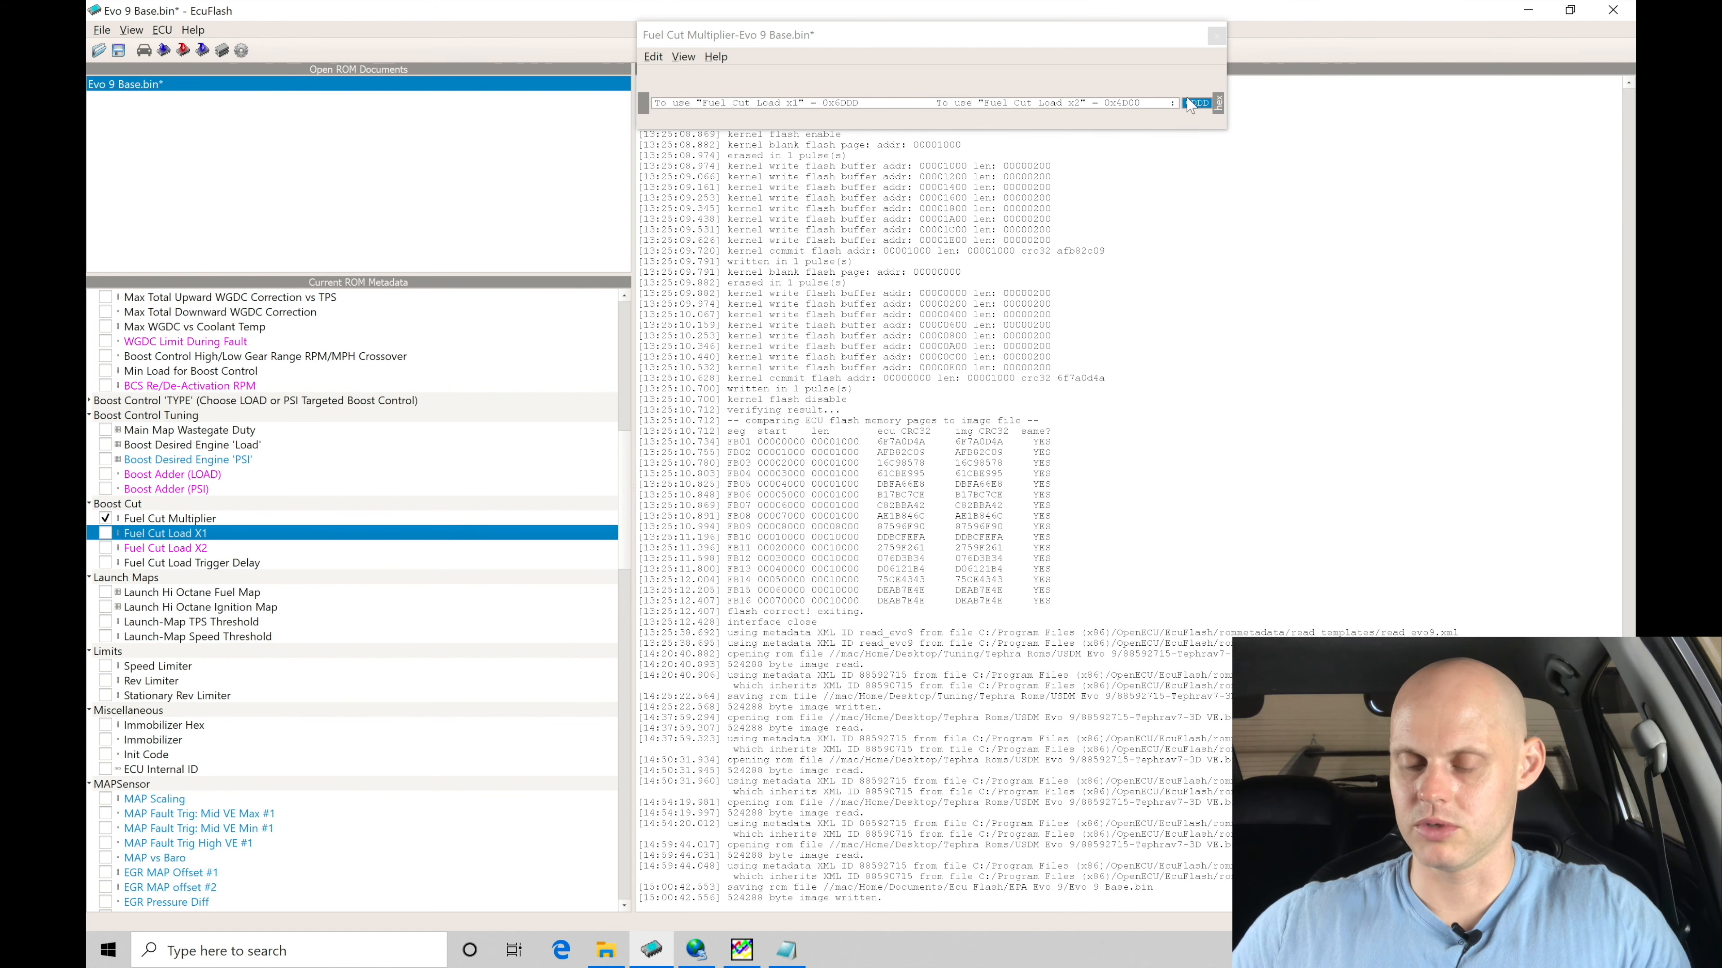
- Review the Fuel Cut Load X2 and X1 tables against the Fuel Cut Multiplier options, and close the multiplier table
click(105, 548)
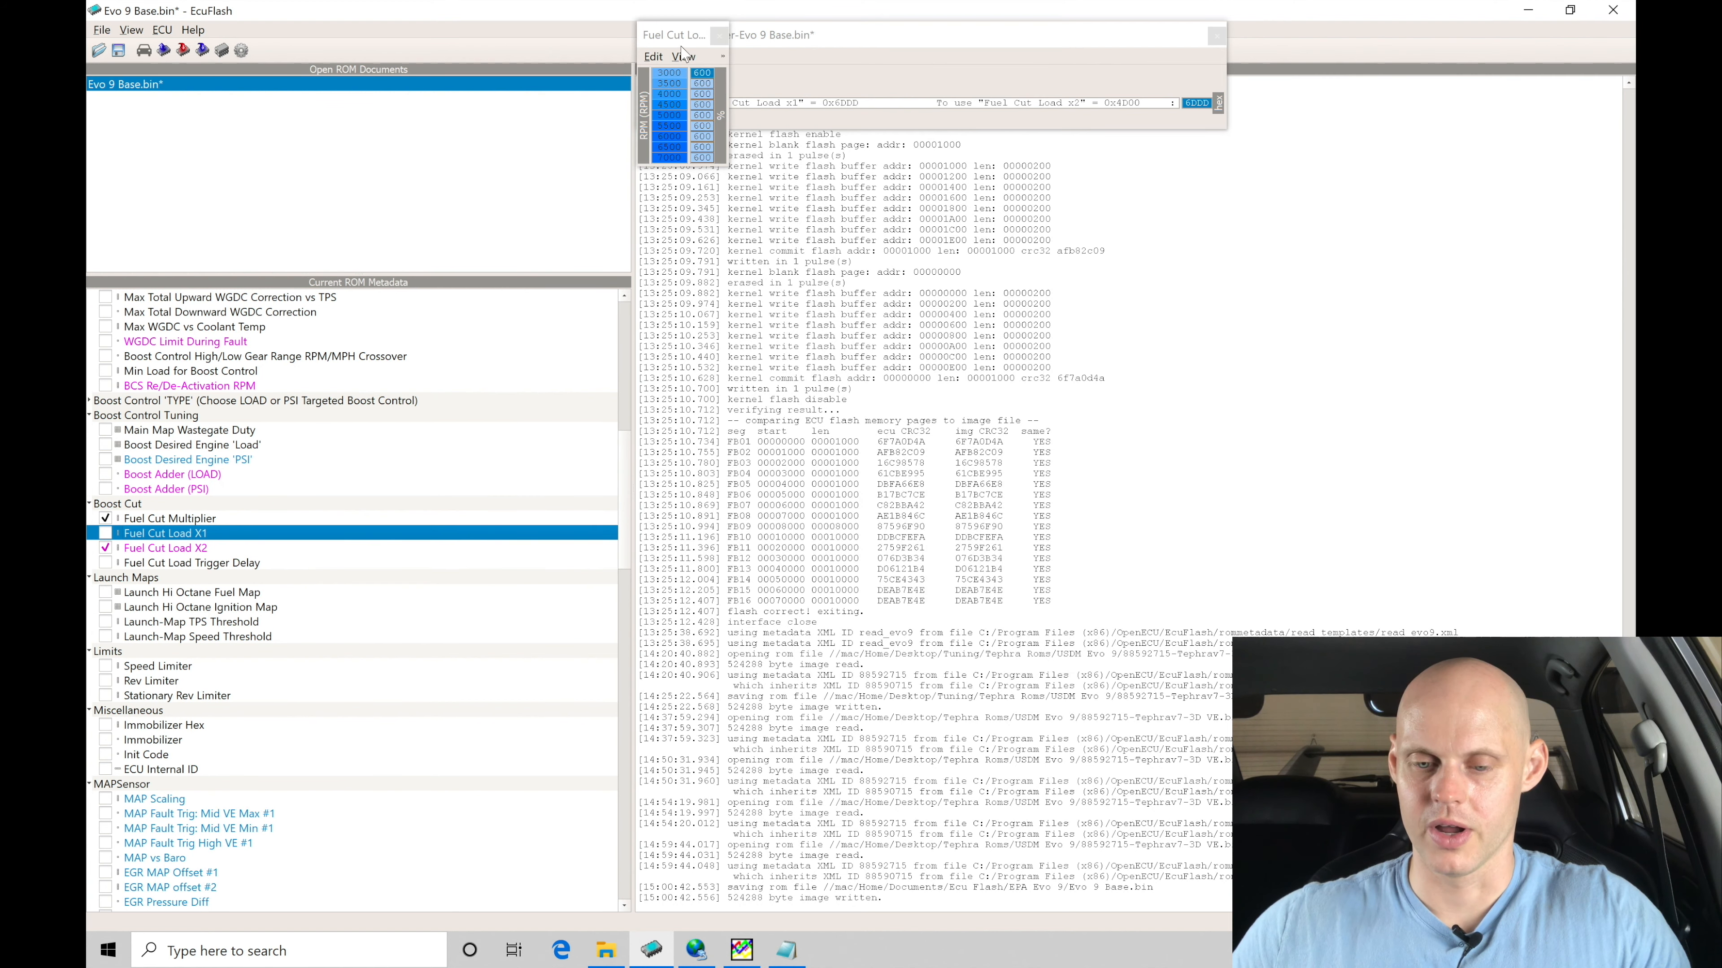
drag(678, 42, 775, 152)
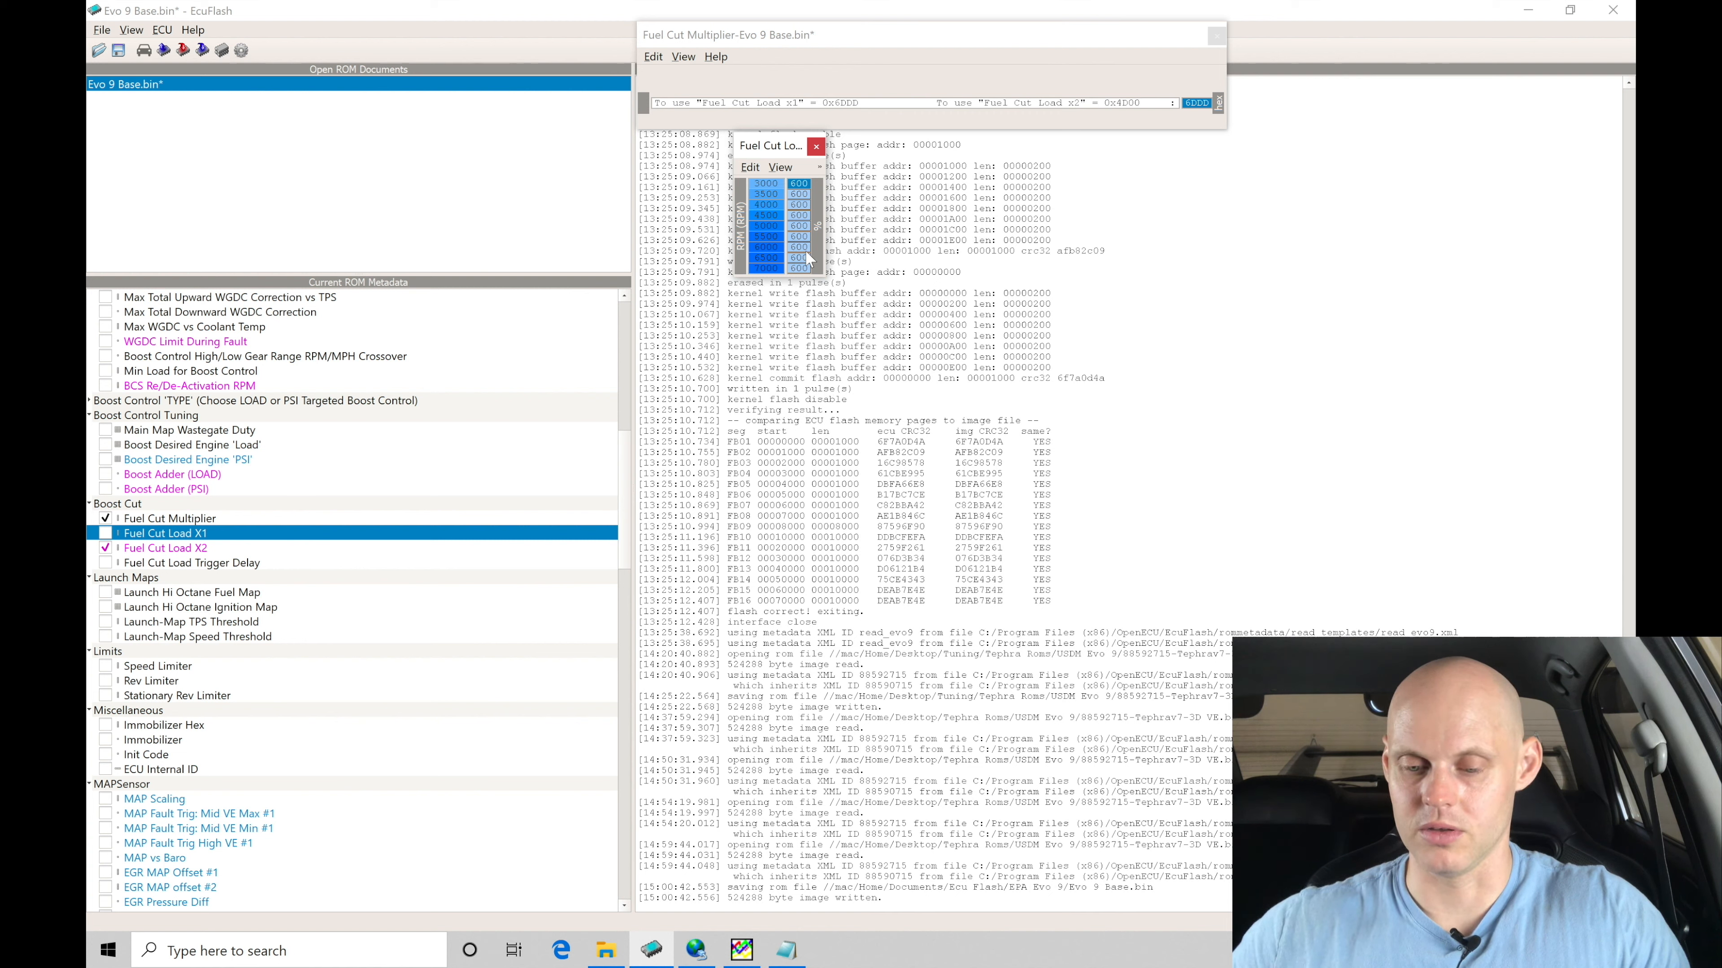
click(816, 146)
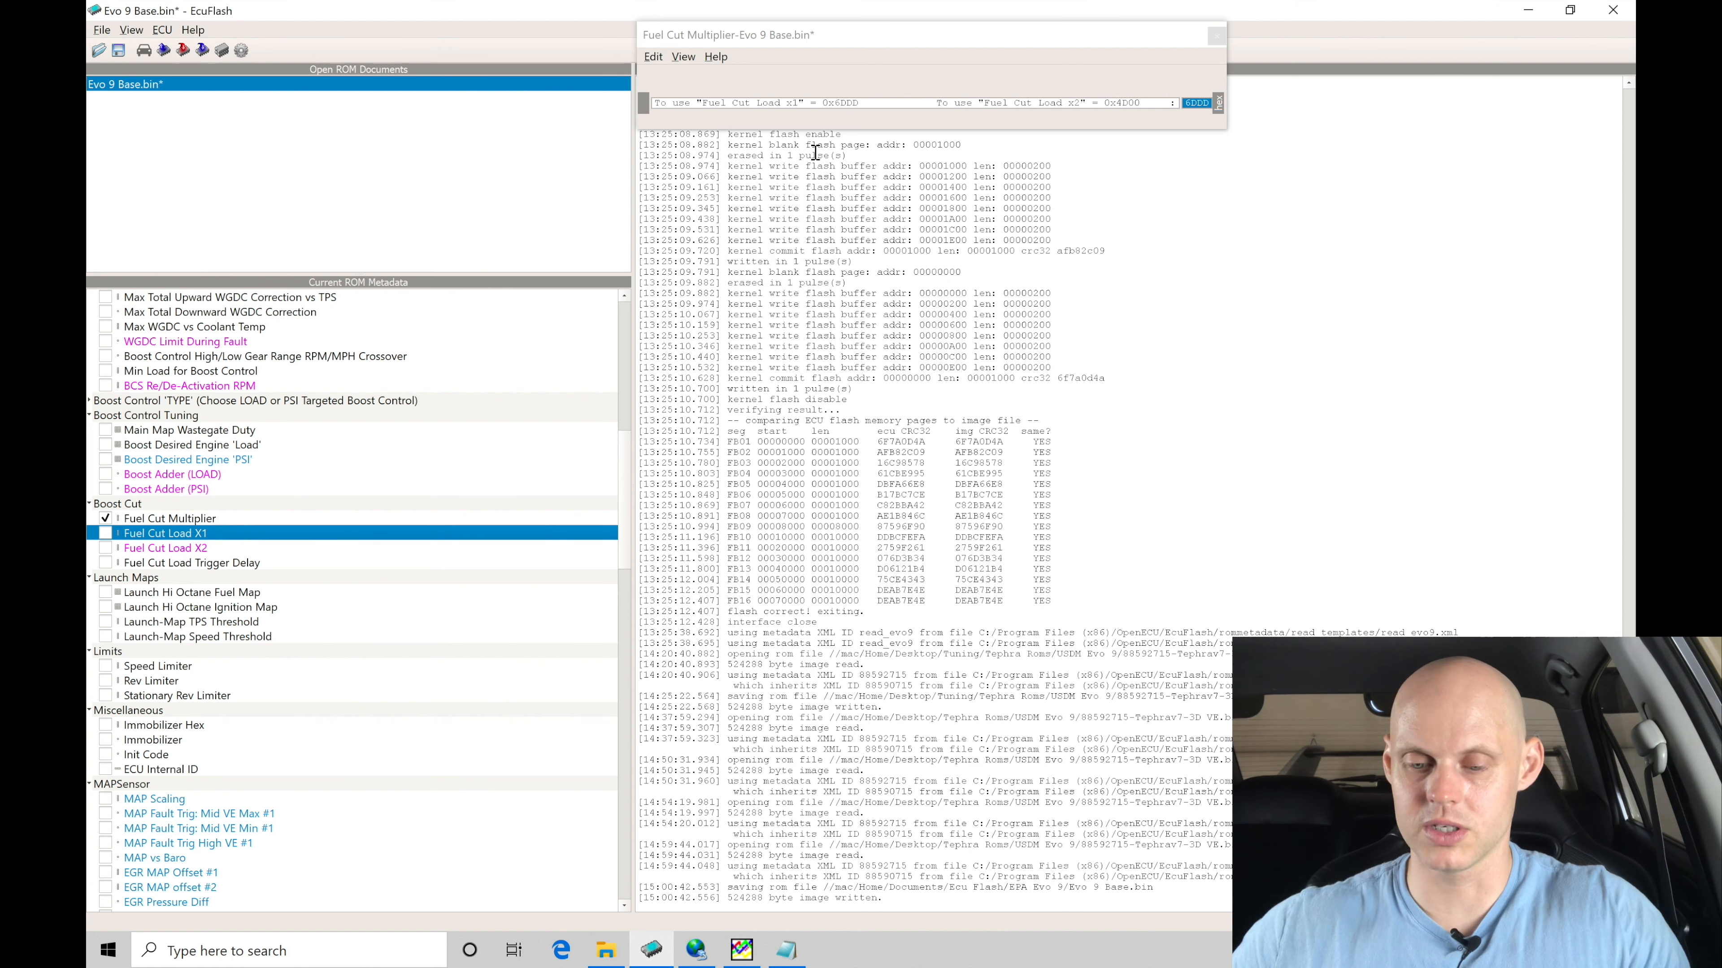
double_click(134, 533)
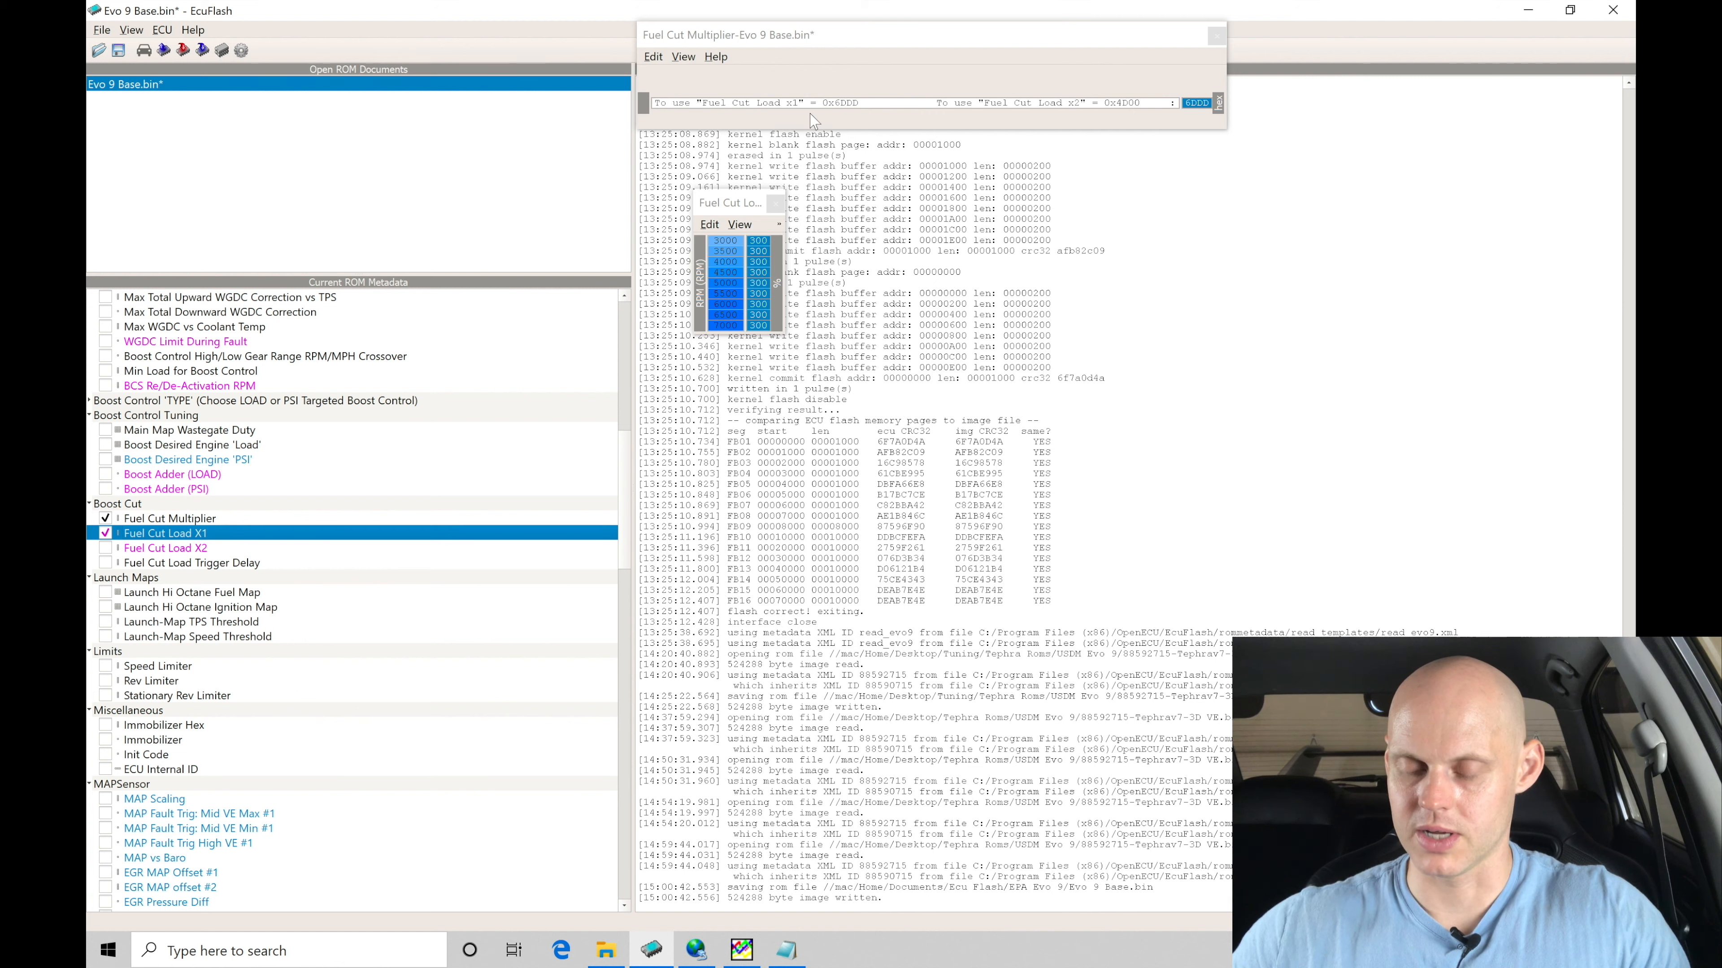
click(1216, 35)
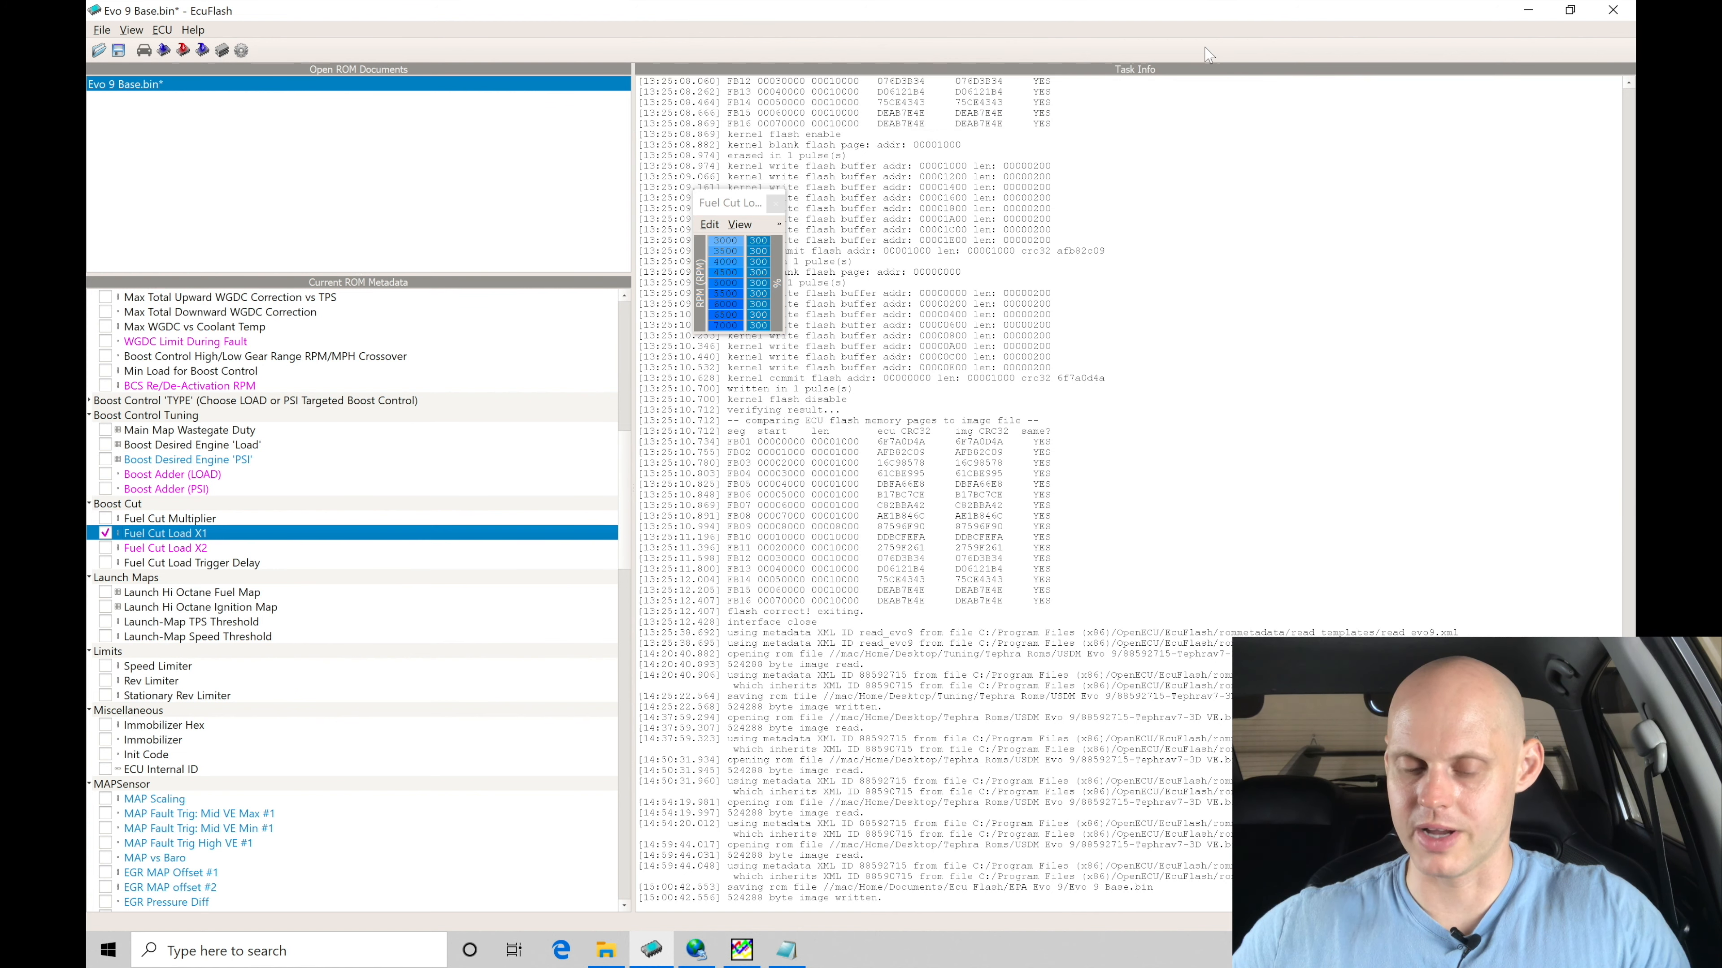